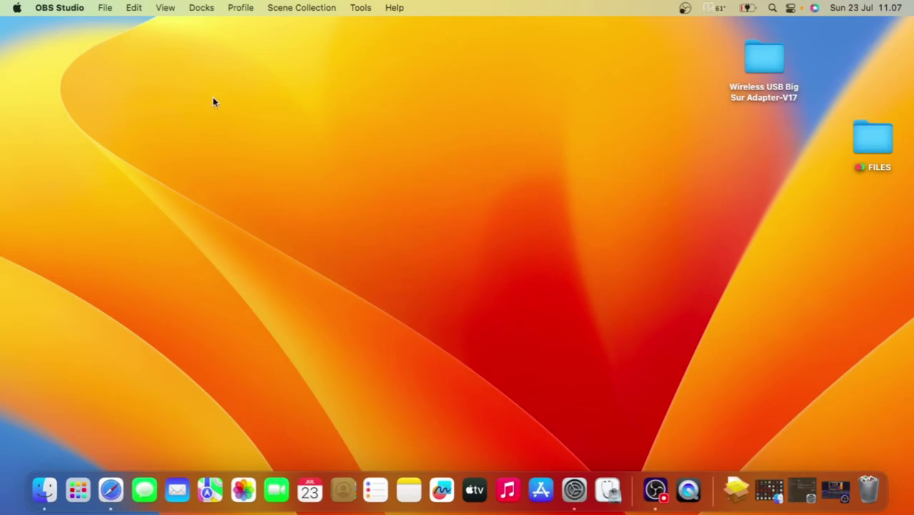
Open System Settings to check the Wi-Fi status, reposition the window, and minimize it
{"action": "left_click", "coordinate": [212, 101]}
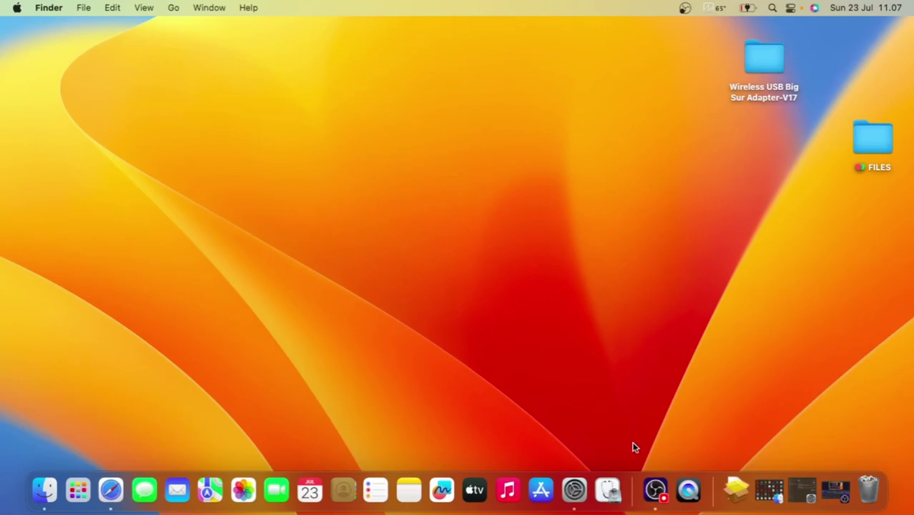
{"action": "left_click", "coordinate": [578, 499]}
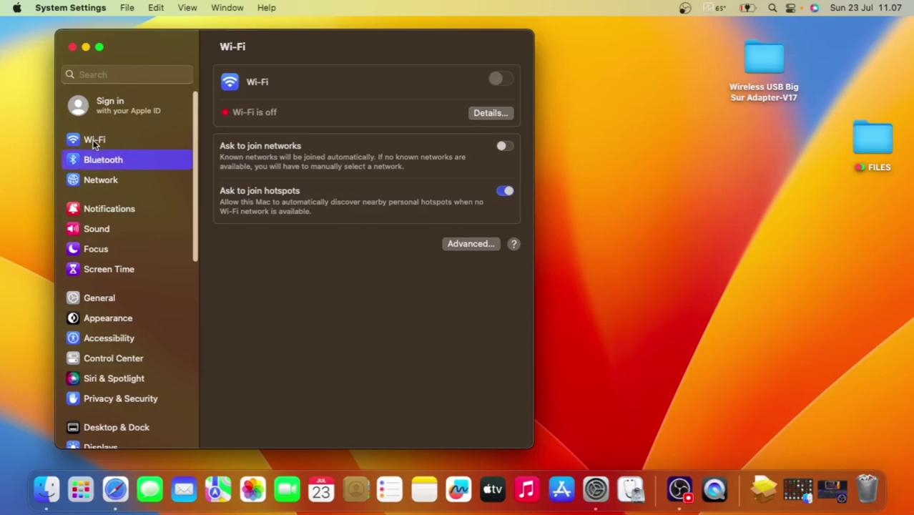
{"action": "left_click_drag", "start_coordinate": [303, 46], "coordinate": [330, 45]}
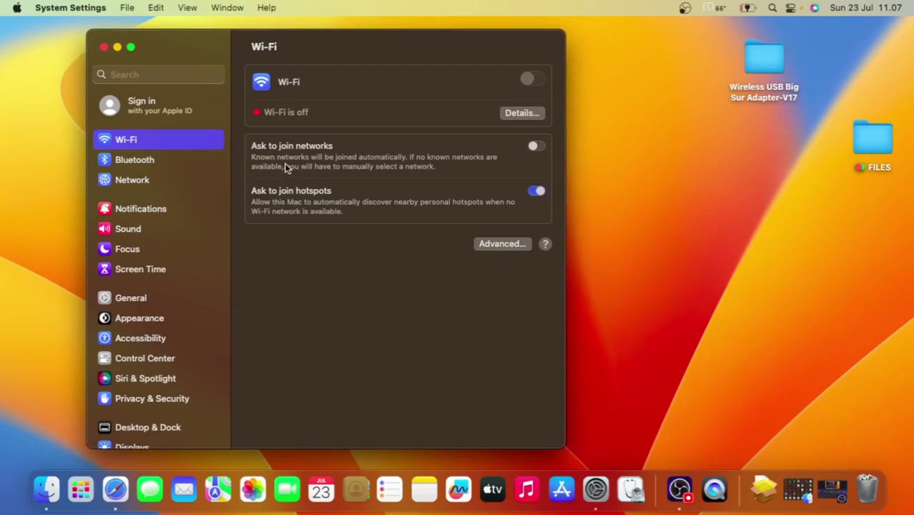
{"action": "left_click_drag", "start_coordinate": [405, 41], "coordinate": [372, 35]}
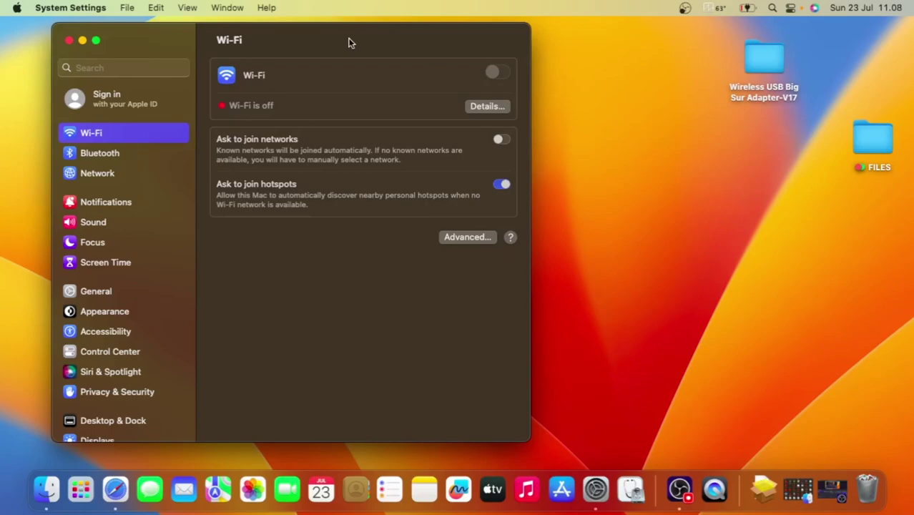
{"action": "left_click_drag", "start_coordinate": [348, 43], "coordinate": [450, 54]}
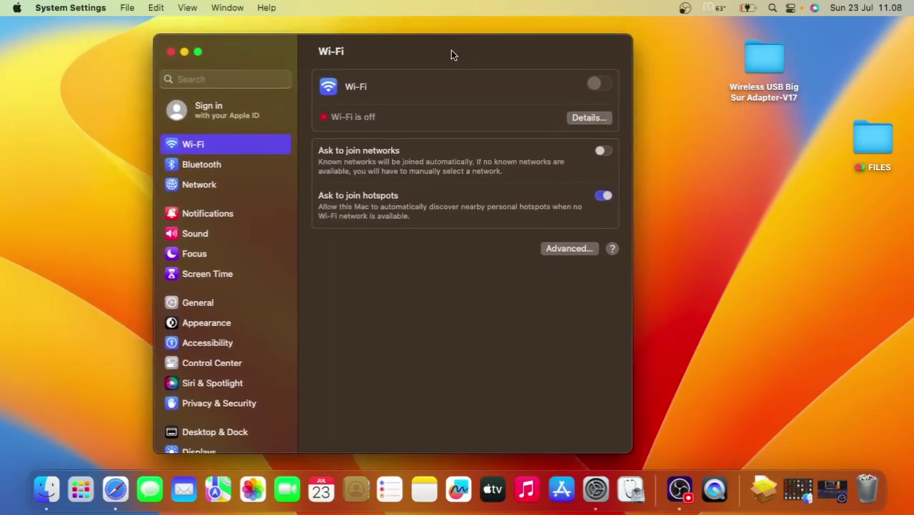
{"action": "left_click", "coordinate": [184, 52]}
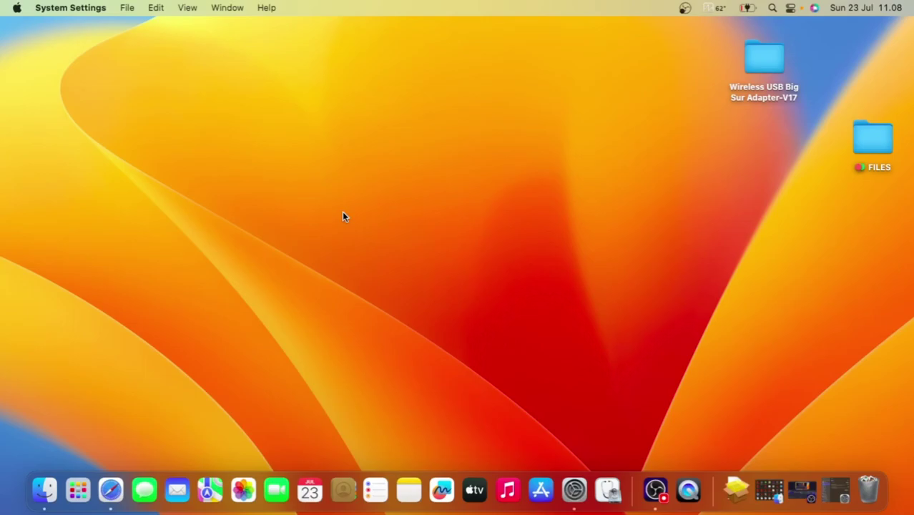
Move the Wireless USB Big Sur Adapter-V17 folder slightly farther from the FILES folder on the desktop
{"action": "left_click", "coordinate": [632, 119]}
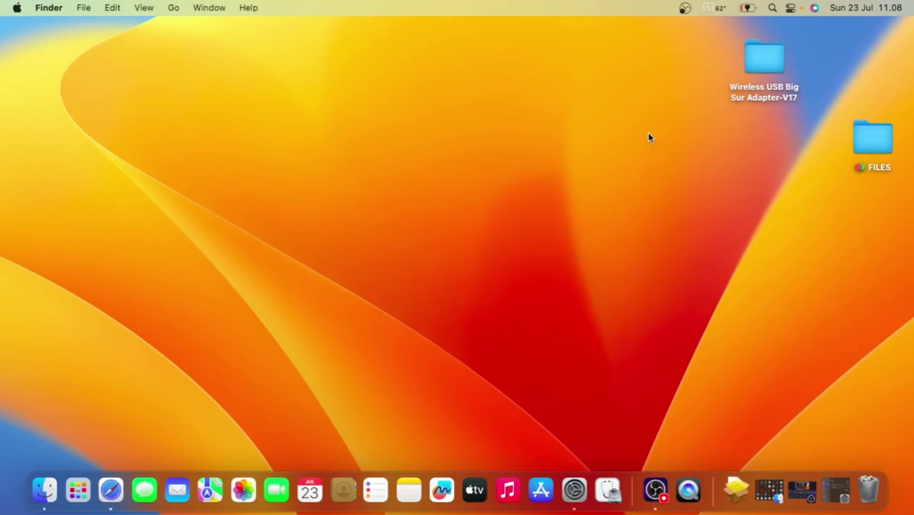
{"action": "left_click_drag", "start_coordinate": [474, 102], "coordinate": [692, 282]}
{"action": "left_click", "coordinate": [761, 63]}
{"action": "left_click", "coordinate": [569, 136]}
{"action": "left_click", "coordinate": [771, 52]}
{"action": "left_click_drag", "start_coordinate": [771, 51], "coordinate": [720, 51]}
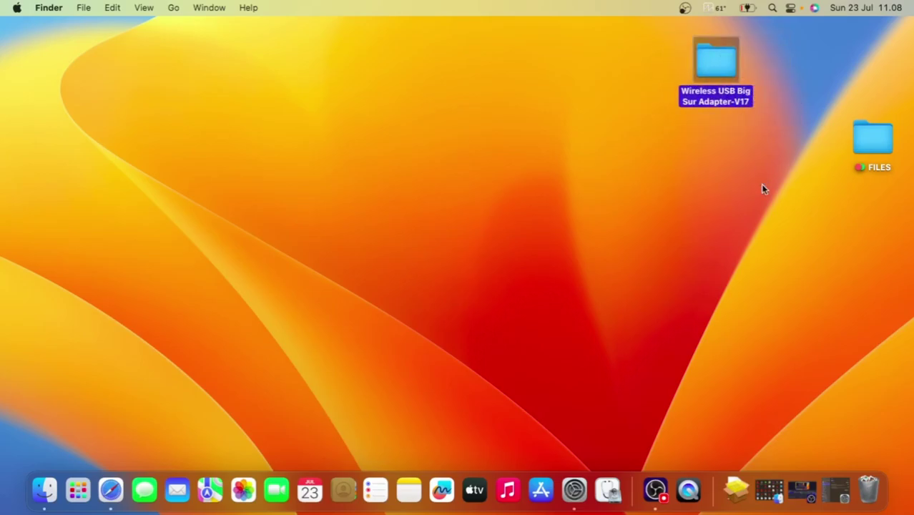
{"action": "left_click", "coordinate": [760, 184]}
{"action": "left_click", "coordinate": [708, 71]}
{"action": "left_click", "coordinate": [622, 129]}
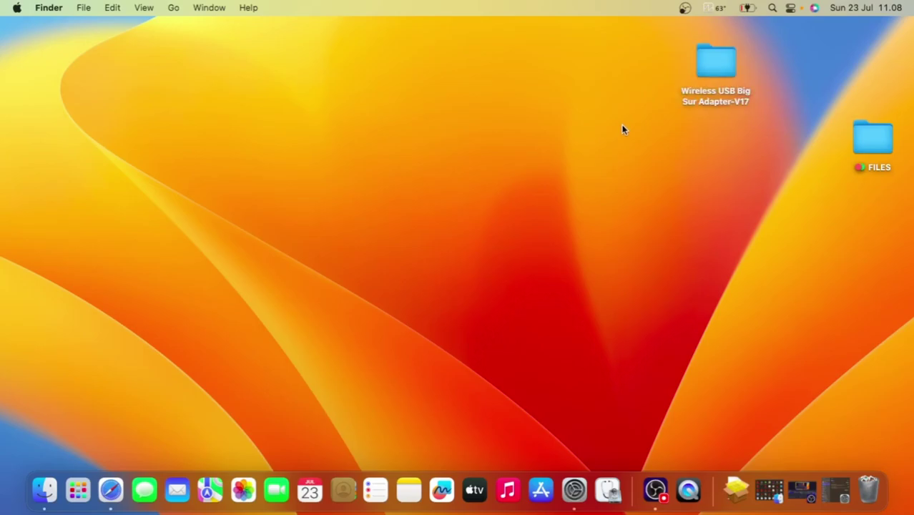
Open the Wireless USB Big Sur Adapter-V17 folder and launch the Wireless USB Big Sur Adapter application
{"action": "double_click", "coordinate": [716, 61]}
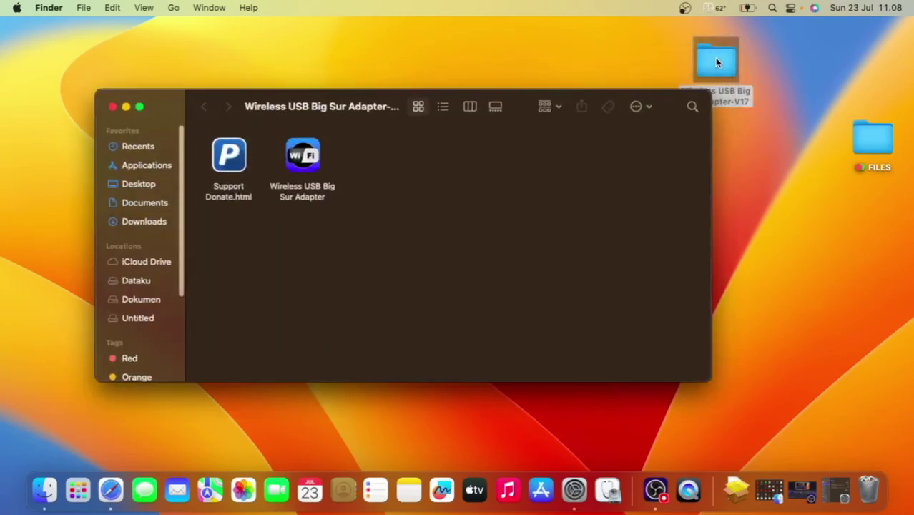
{"action": "left_click", "coordinate": [126, 107]}
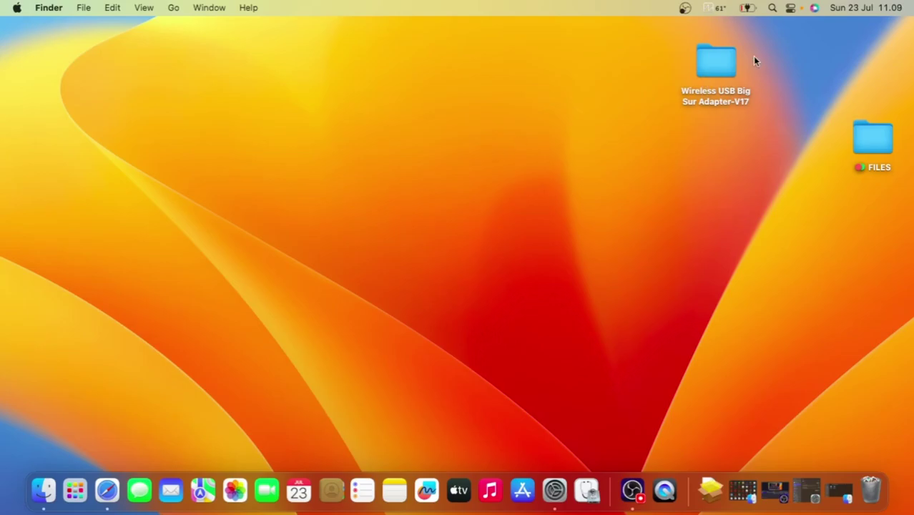
{"action": "double_click", "coordinate": [711, 67]}
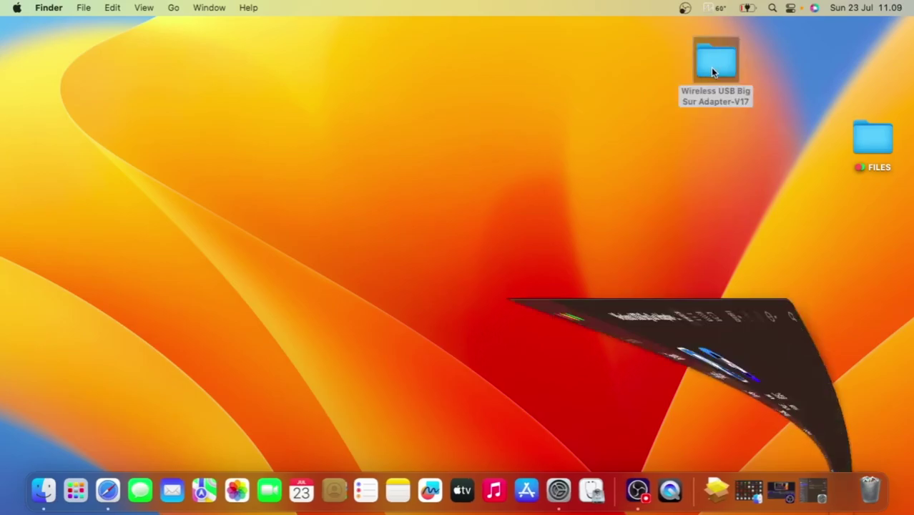
{"action": "left_click_drag", "start_coordinate": [379, 102], "coordinate": [430, 103]}
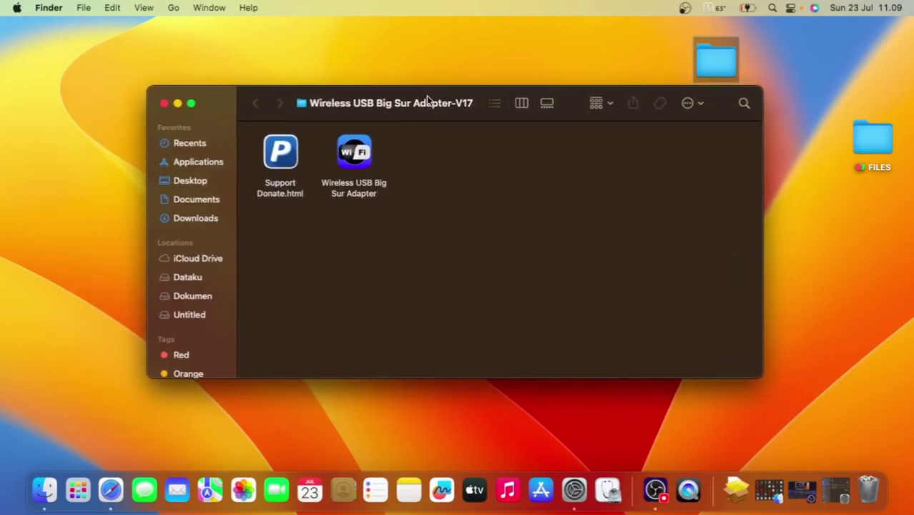
{"action": "double_click", "coordinate": [354, 164]}
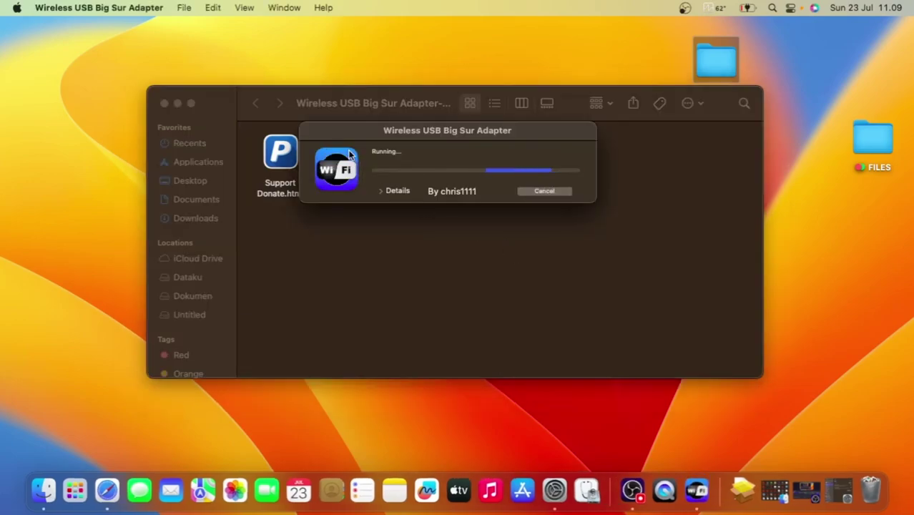
Reopen System Settings and arrange it side by side with the Wireless USB Big Sur Adapter-V-17 installer window
{"action": "left_click", "coordinate": [555, 489]}
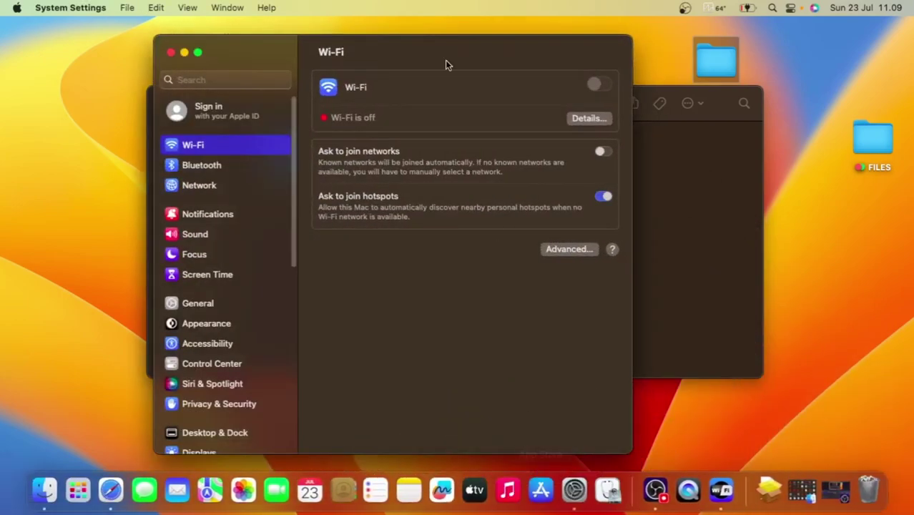
{"action": "left_click_drag", "start_coordinate": [421, 45], "coordinate": [658, 75]}
{"action": "left_click", "coordinate": [394, 134]}
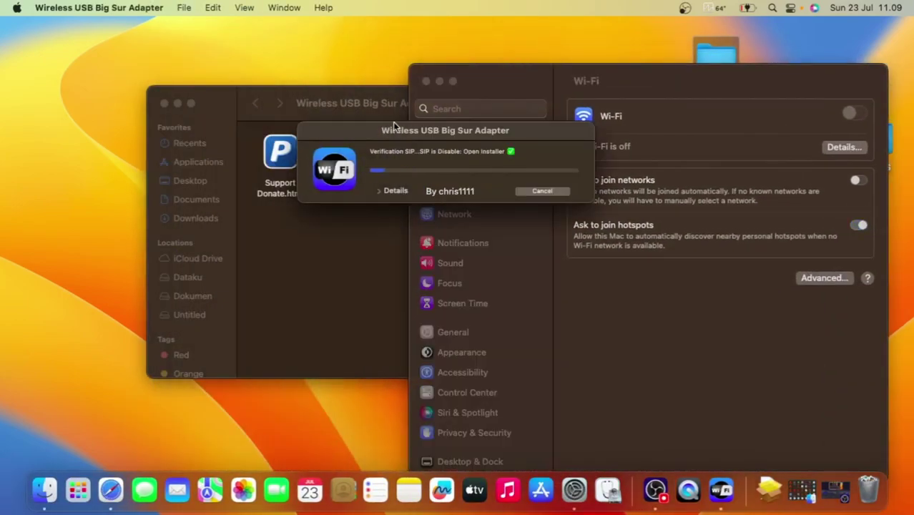
{"action": "left_click_drag", "start_coordinate": [396, 129], "coordinate": [156, 101]}
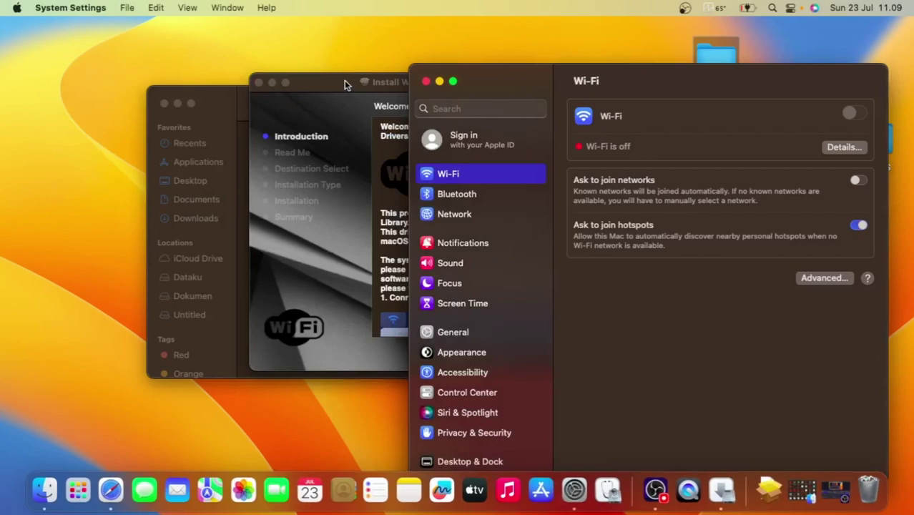
{"action": "left_click", "coordinate": [351, 83]}
{"action": "left_click_drag", "start_coordinate": [352, 83], "coordinate": [107, 78]}
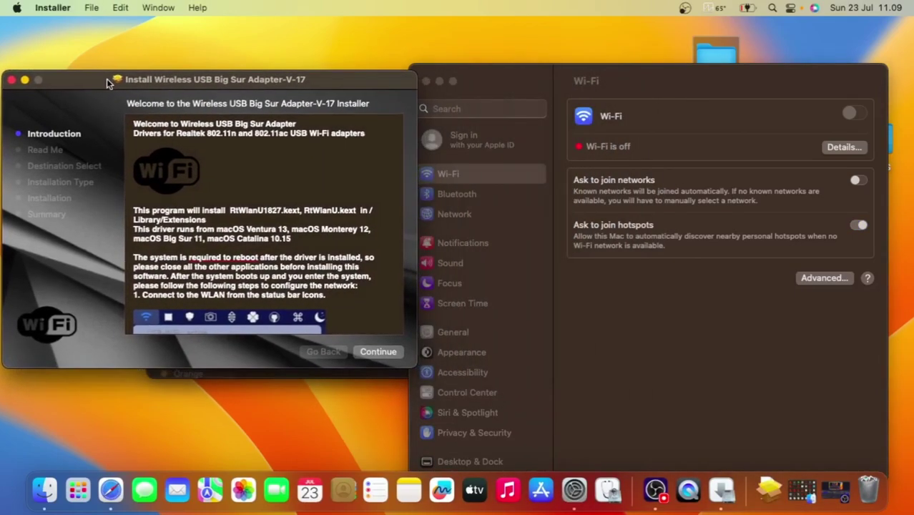
{"action": "left_click", "coordinate": [560, 78]}
{"action": "left_click_drag", "start_coordinate": [562, 82], "coordinate": [572, 70]}
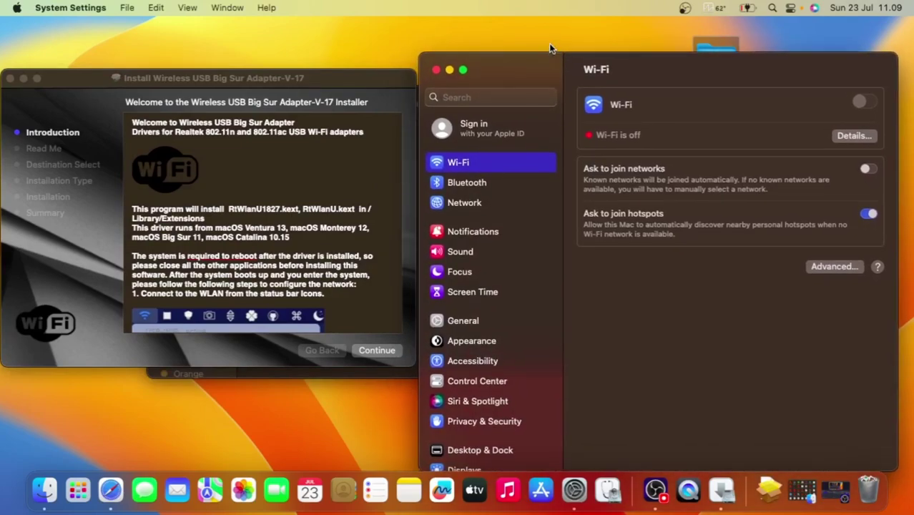
{"action": "left_click_drag", "start_coordinate": [551, 54], "coordinate": [541, 29]}
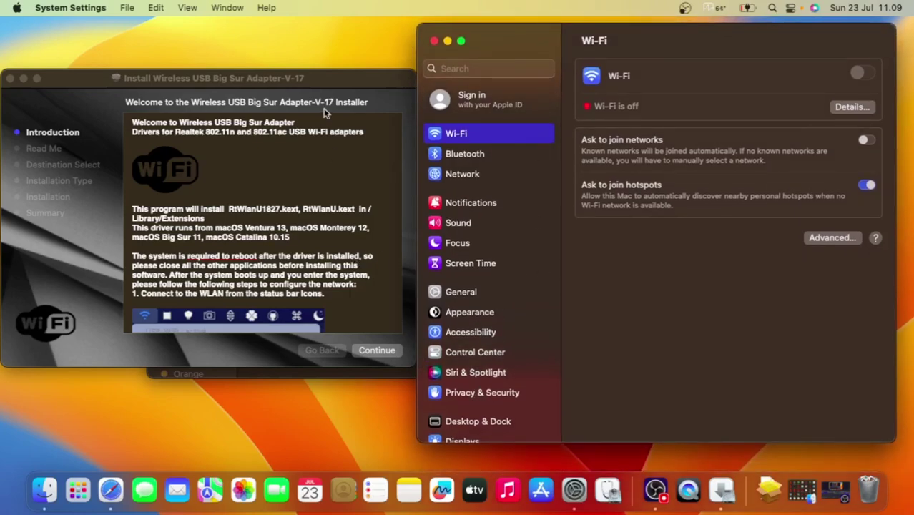
{"action": "left_click", "coordinate": [360, 86]}
{"action": "left_click_drag", "start_coordinate": [360, 84], "coordinate": [360, 69]}
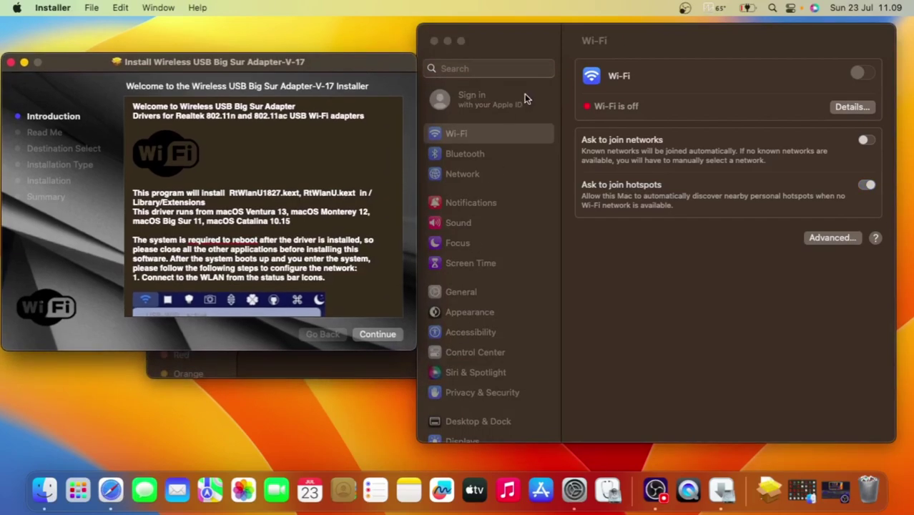
Allow the blocked Wireless USB Adapter-V15 package to open anyway in Privacy & Security, entering the account password and confirming the opening
{"action": "left_click", "coordinate": [574, 501]}
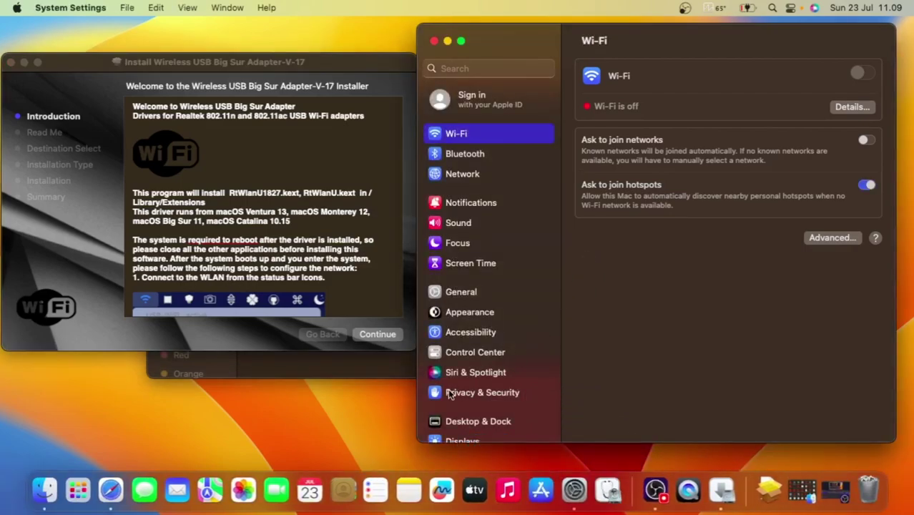
{"action": "left_click", "coordinate": [516, 396]}
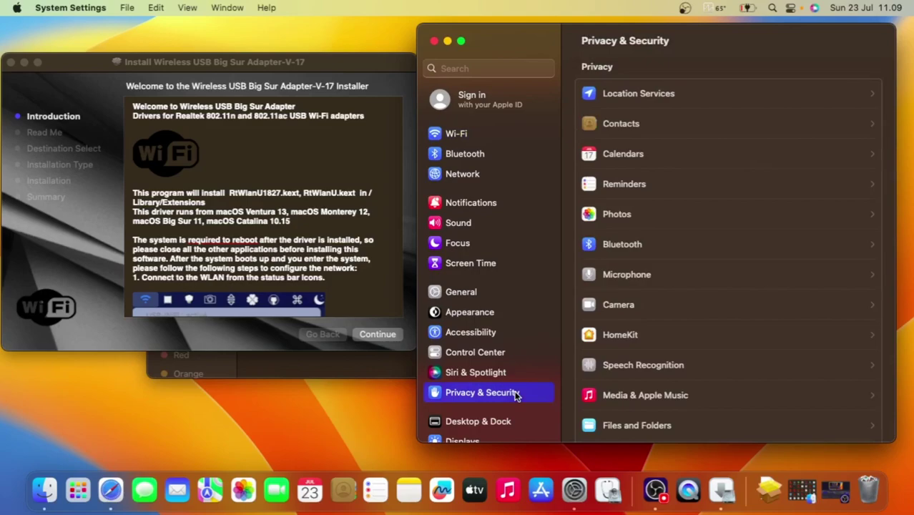
{"action": "scroll", "coordinate": [727, 361], "scroll_direction": "down", "scroll_amount": 15}
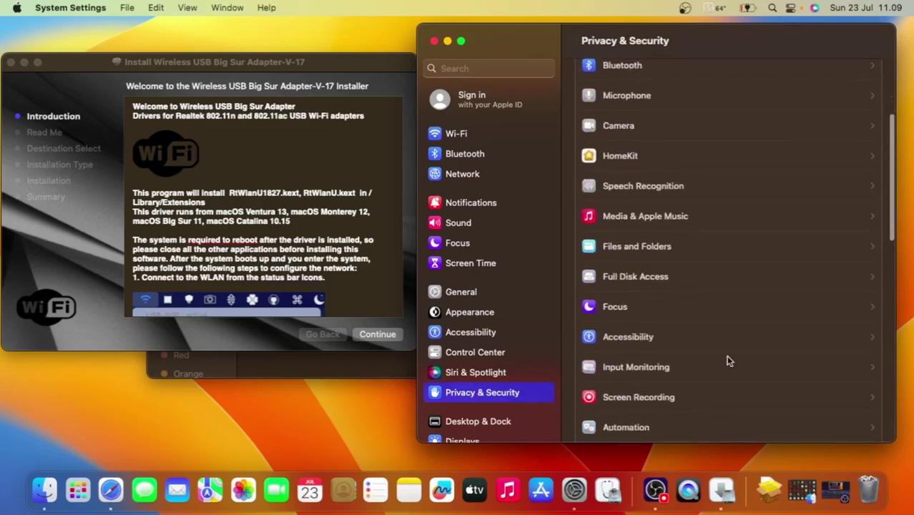
{"action": "scroll", "coordinate": [726, 359], "scroll_direction": "up", "scroll_amount": 5}
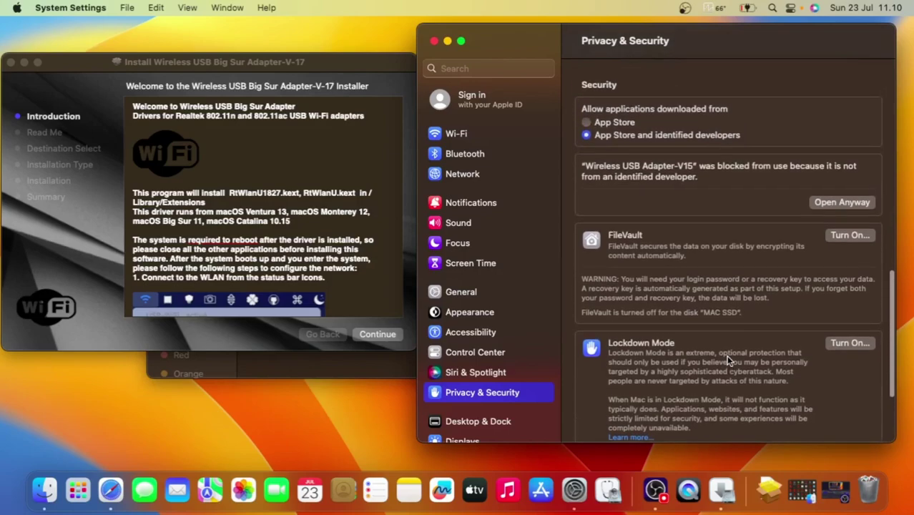
{"action": "scroll", "coordinate": [726, 355], "scroll_direction": "up", "scroll_amount": 2}
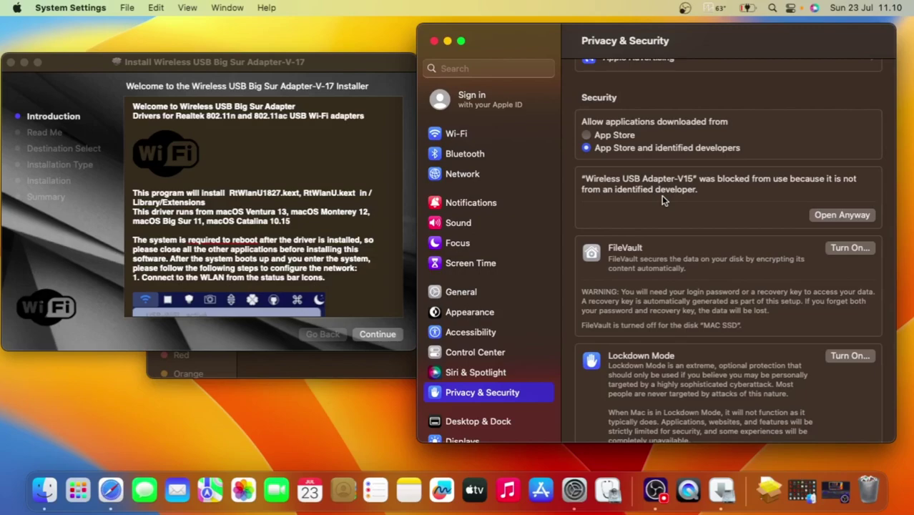
{"action": "left_click", "coordinate": [836, 216]}
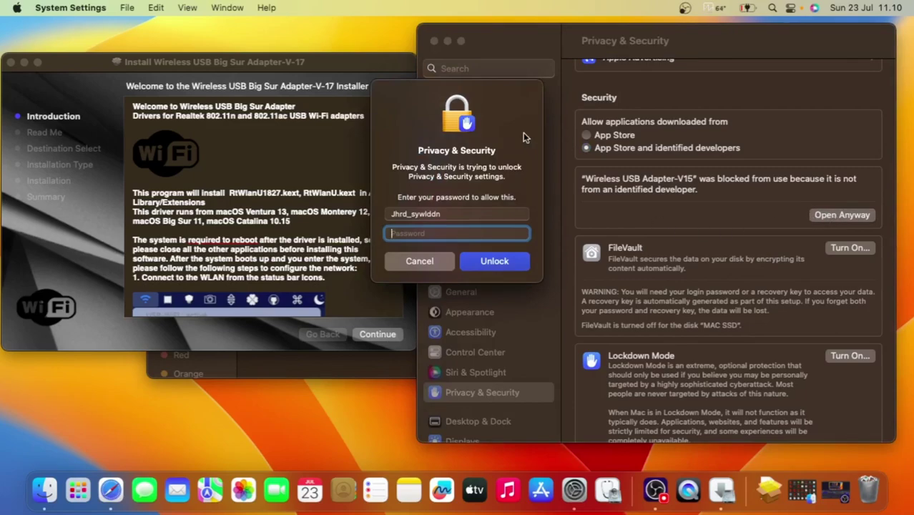
{"action": "type", "text": "•••••"}
{"action": "key", "text": "Return"}
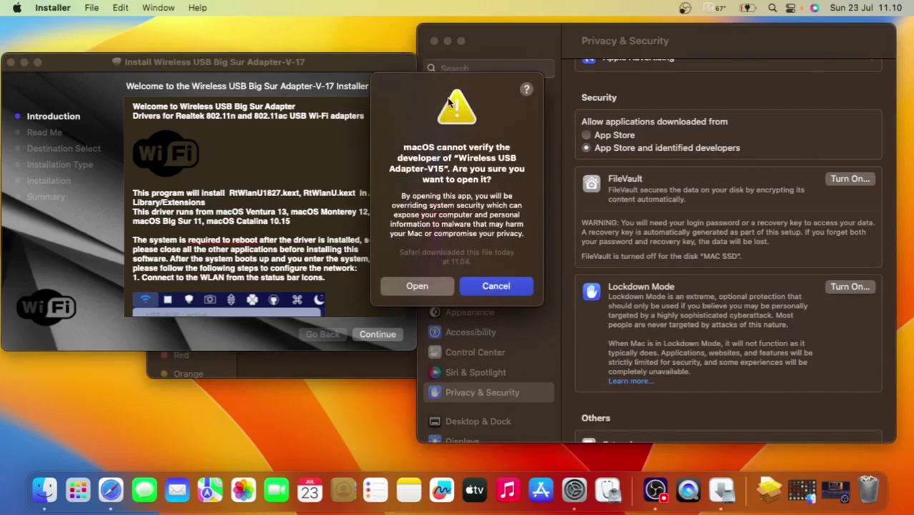
{"action": "left_click_drag", "start_coordinate": [448, 98], "coordinate": [489, 97]}
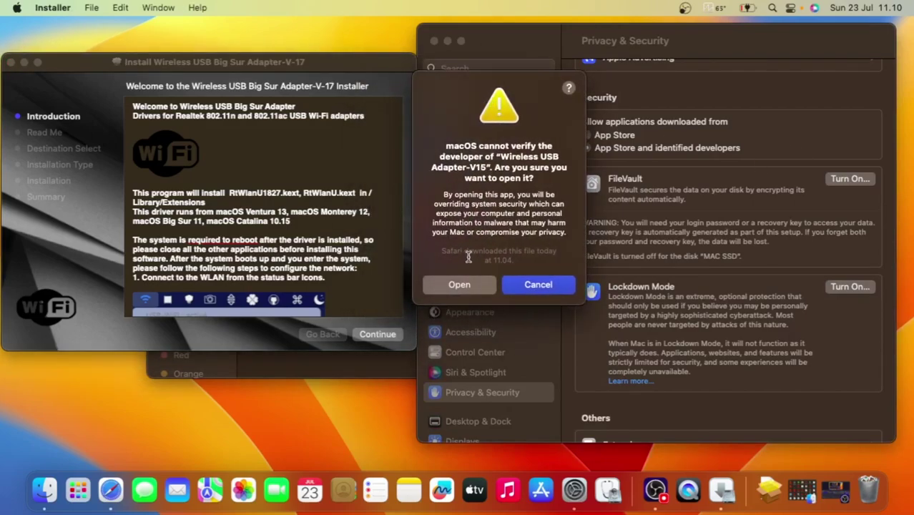
{"action": "left_click", "coordinate": [448, 284]}
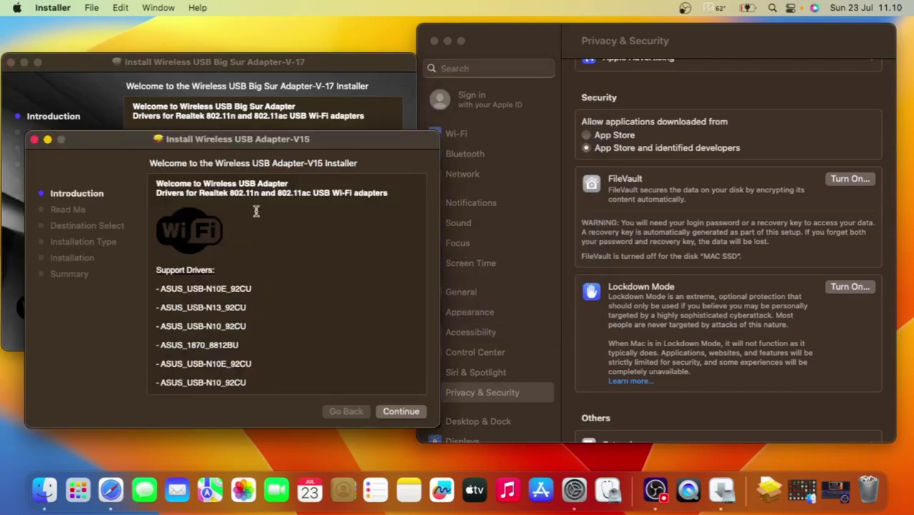
Close the Wireless USB Adapter-V15 installer, System Settings and the Finder folder window, and centre the V-17 installer on the desktop
{"action": "left_click_drag", "start_coordinate": [247, 139], "coordinate": [430, 143]}
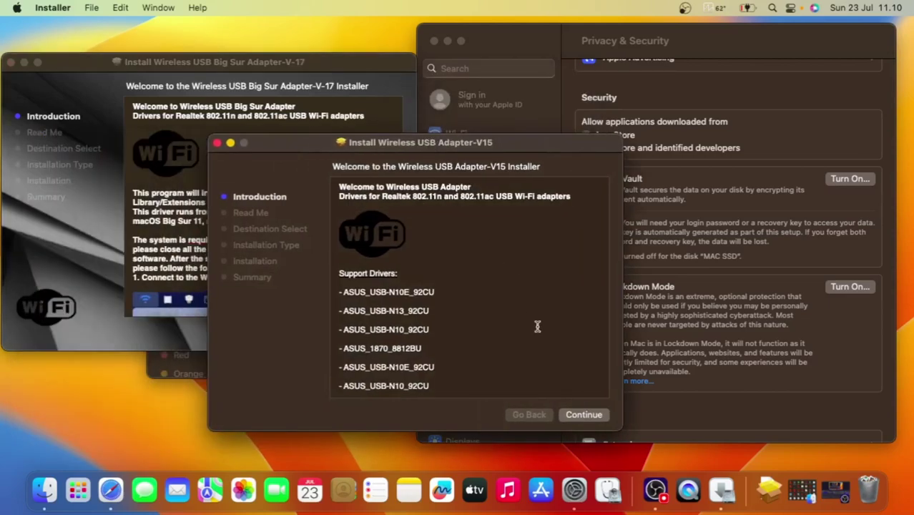
{"action": "left_click", "coordinate": [217, 143]}
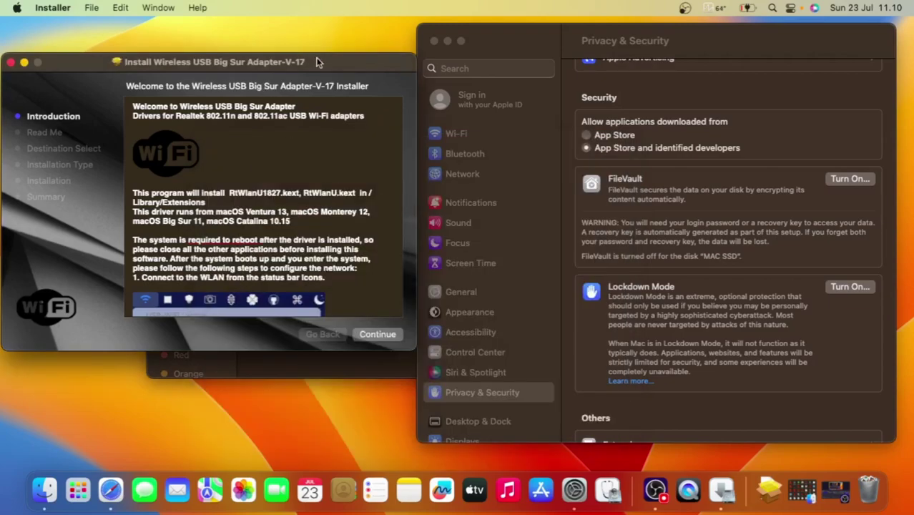
{"action": "left_click_drag", "start_coordinate": [319, 61], "coordinate": [328, 69]}
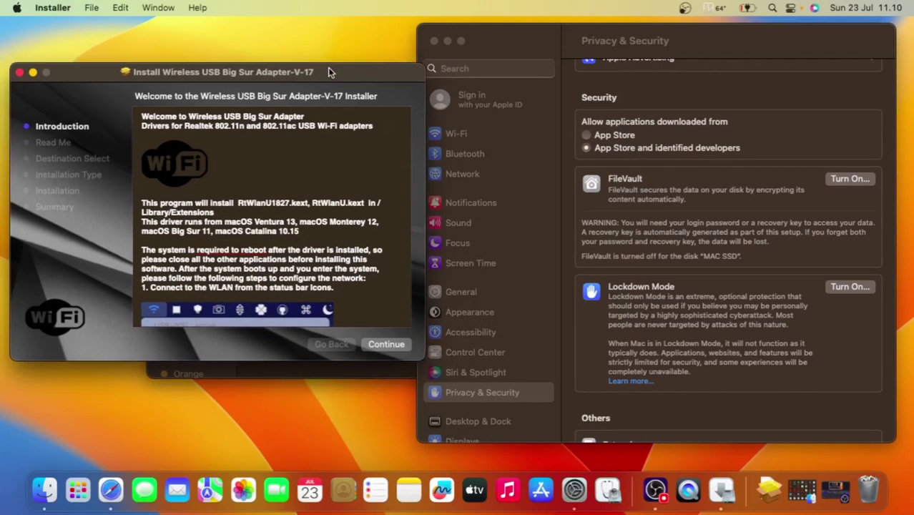
{"action": "left_click", "coordinate": [432, 41]}
{"action": "left_click", "coordinate": [501, 157]}
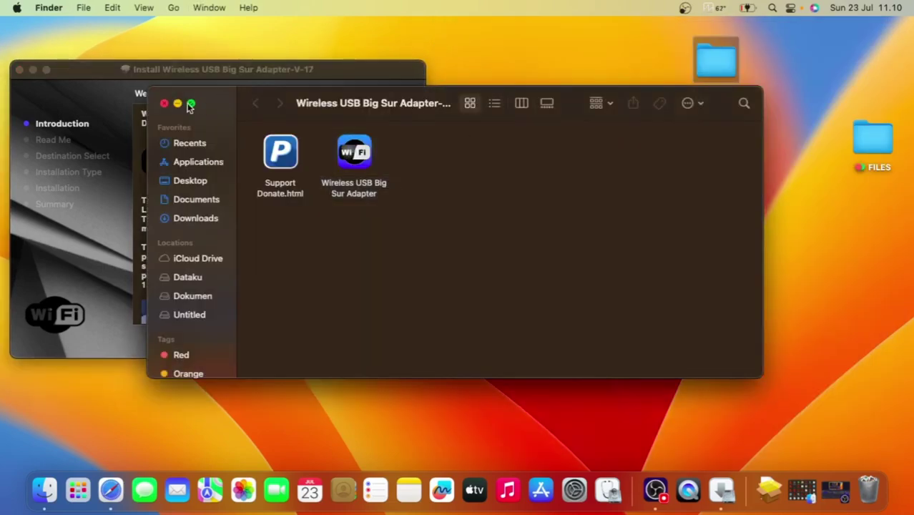
{"action": "left_click", "coordinate": [163, 103]}
{"action": "left_click_drag", "start_coordinate": [243, 74], "coordinate": [424, 78]}
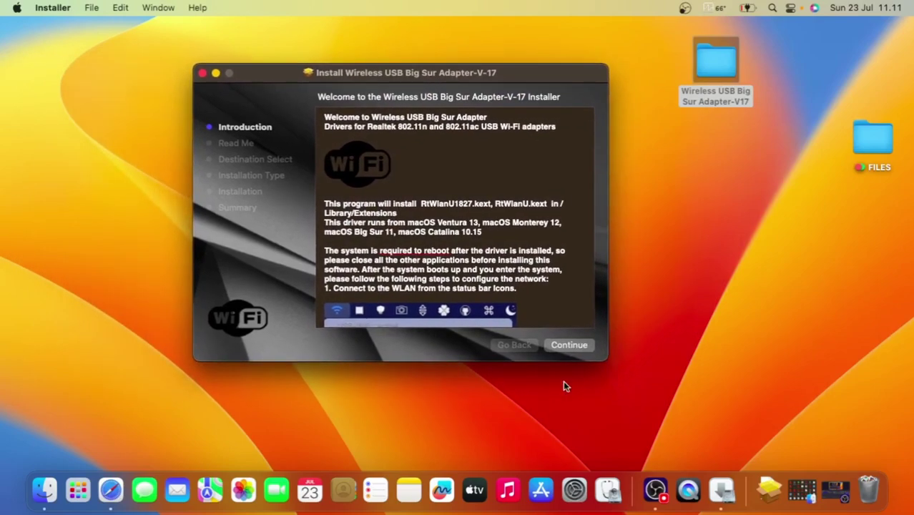
Run the V-17 installer with the Wireless USB Big Sur Adapter package selected, install to MAC SSD and authorize it with the account password
{"action": "left_click", "coordinate": [584, 346]}
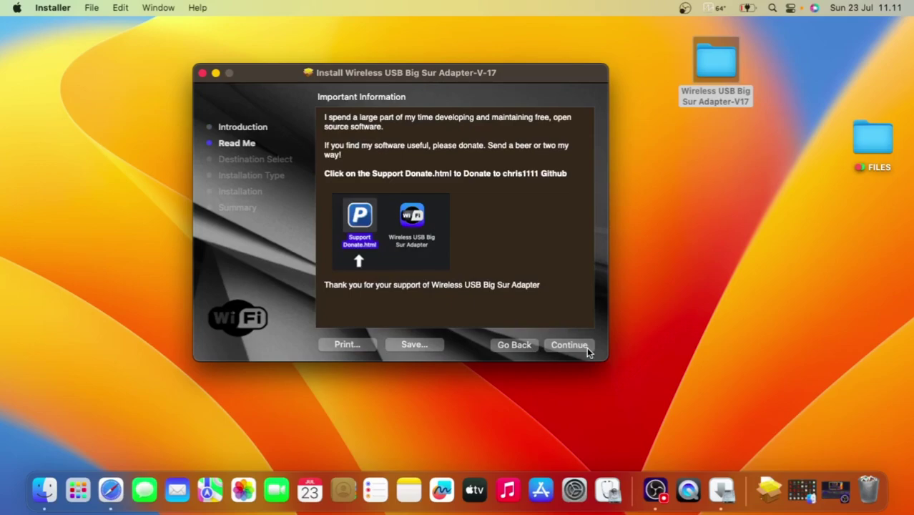
{"action": "left_click", "coordinate": [586, 347]}
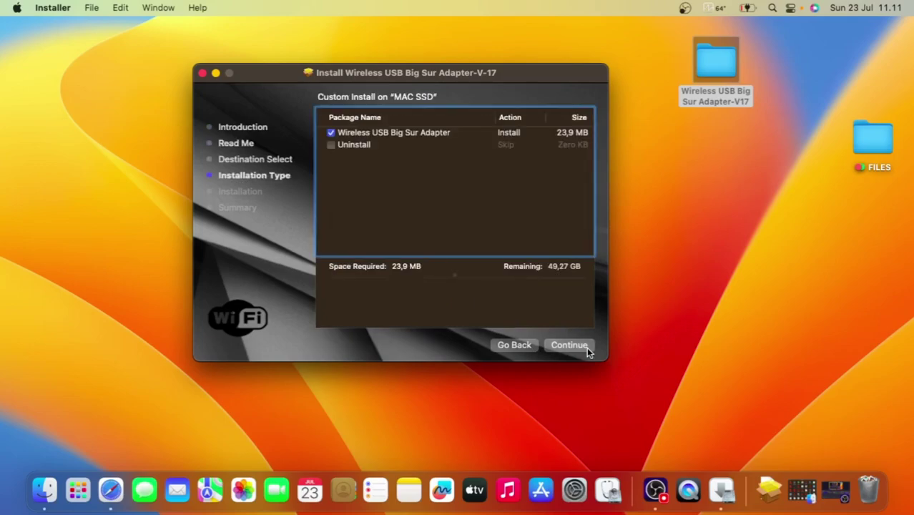
{"action": "left_click", "coordinate": [362, 136]}
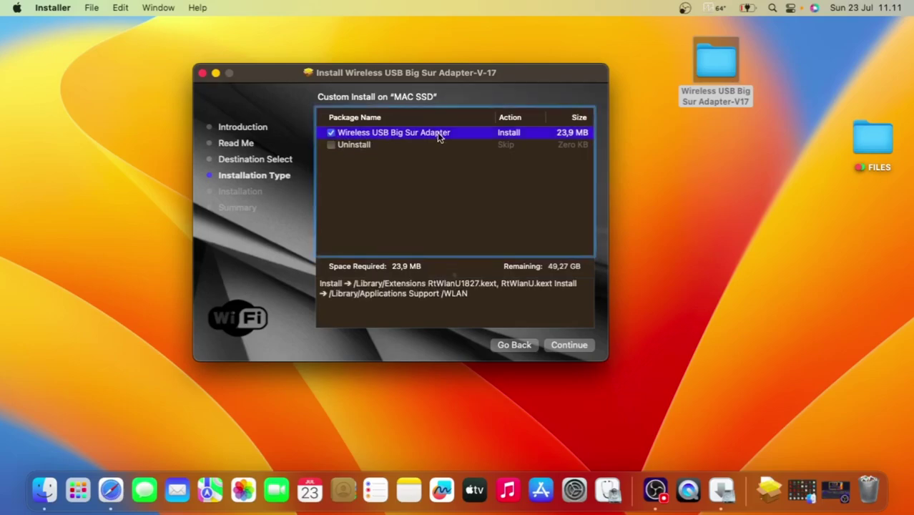
{"action": "left_click", "coordinate": [553, 348]}
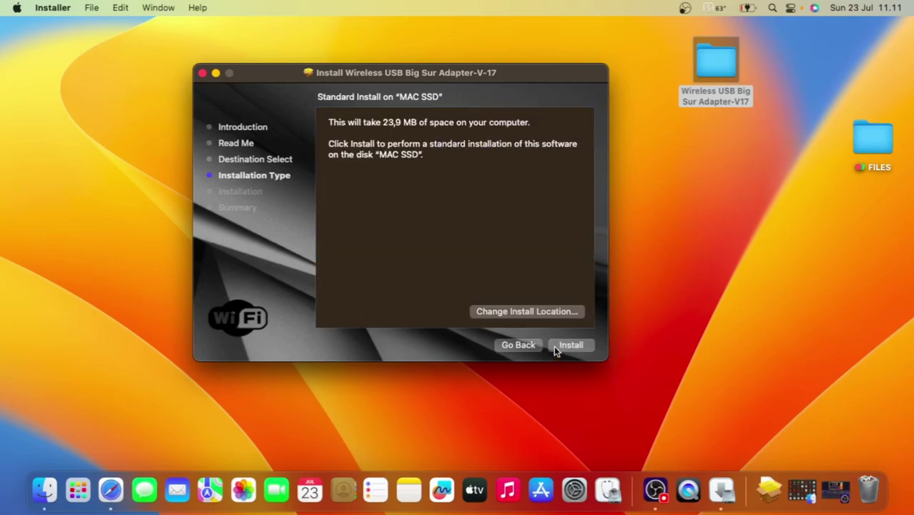
{"action": "left_click", "coordinate": [570, 345]}
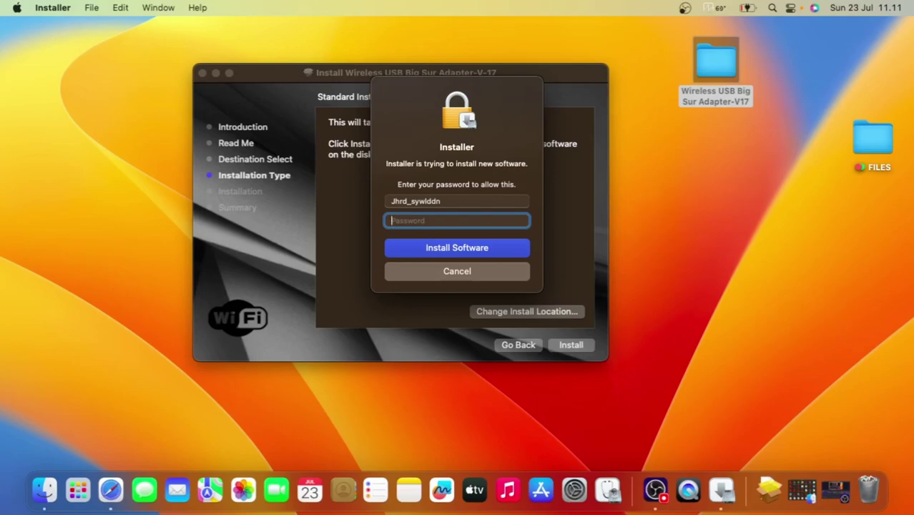
{"action": "type", "text": "*****"}
{"action": "key", "text": "Return"}
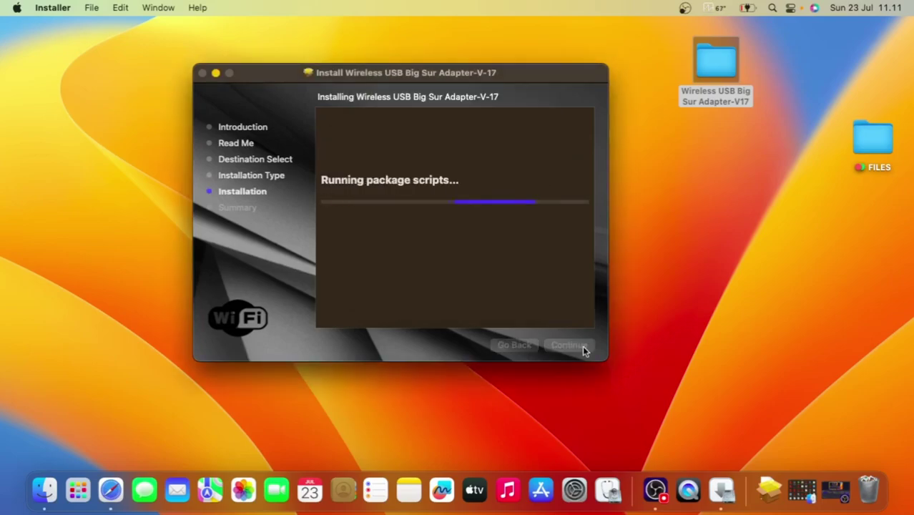
Move the installer window aside, review the post-install instructions on the Summary page and close the installer
{"action": "left_click_drag", "start_coordinate": [553, 70], "coordinate": [463, 57]}
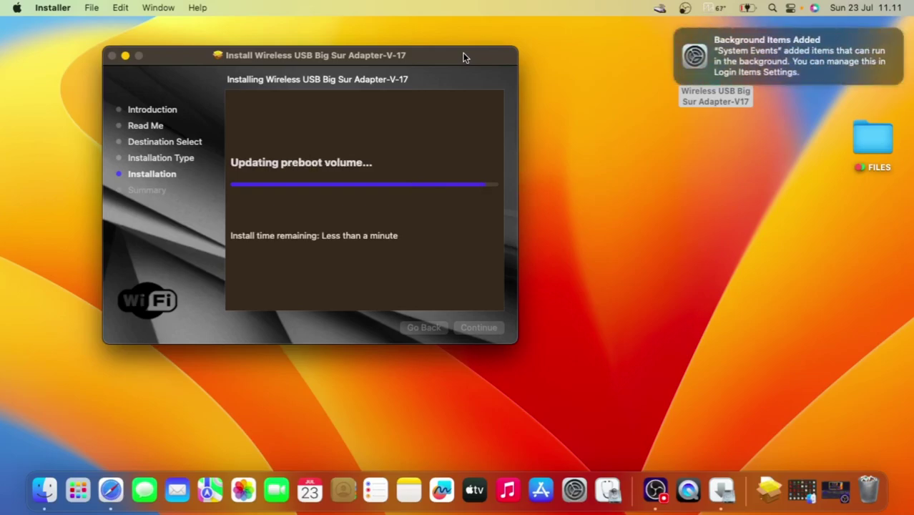
{"action": "left_click", "coordinate": [675, 32]}
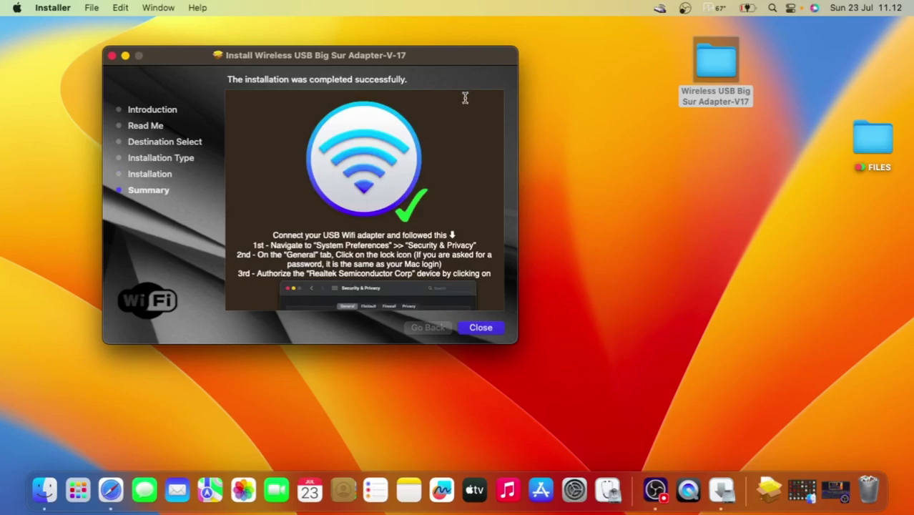
{"action": "scroll", "coordinate": [440, 200], "scroll_direction": "down", "scroll_amount": 10}
{"action": "scroll", "coordinate": [436, 276], "scroll_direction": "down", "scroll_amount": 5}
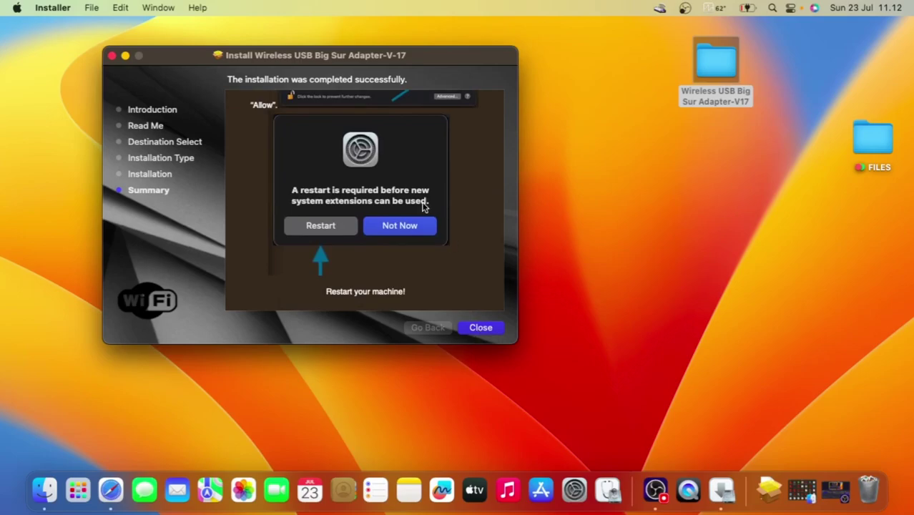
{"action": "scroll", "coordinate": [459, 271], "scroll_direction": "up", "scroll_amount": 3}
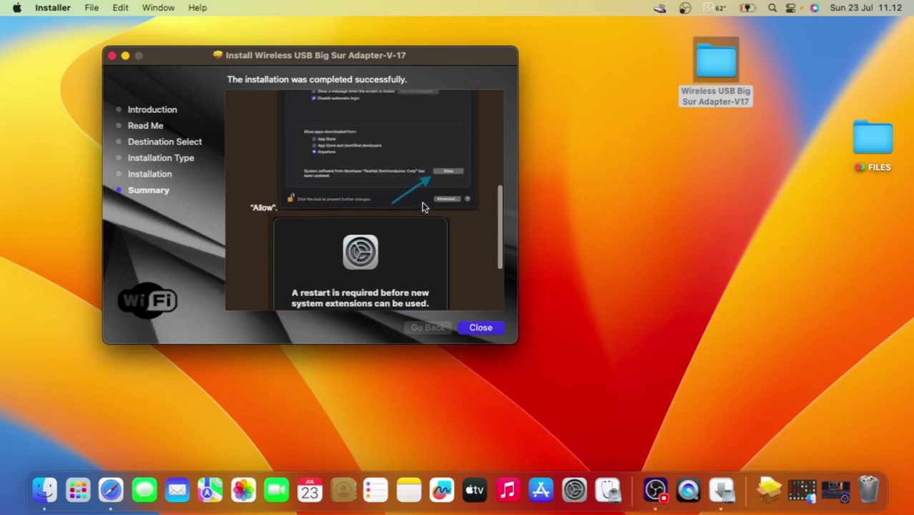
{"action": "left_click", "coordinate": [480, 326]}
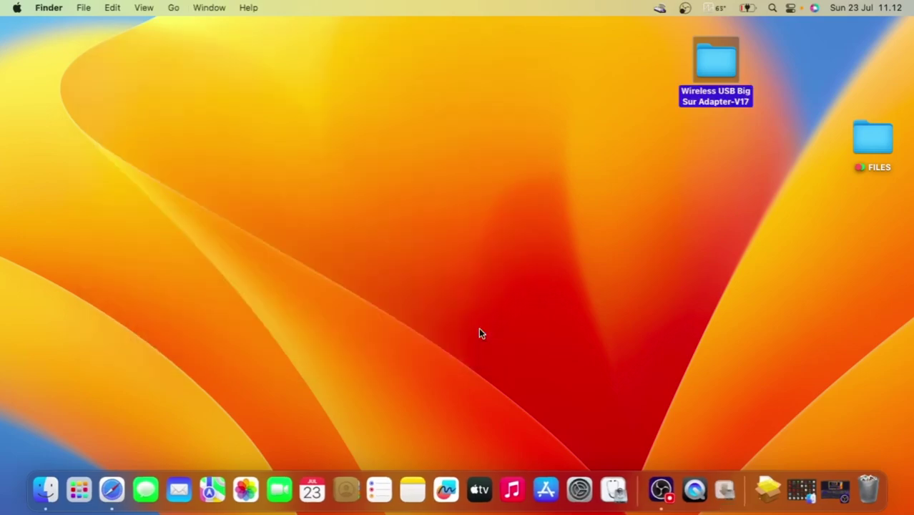
Check the wireless networks offered by the newly installed USB-WiFi utility, leaving the selection unmade
{"action": "left_click", "coordinate": [658, 8]}
{"action": "left_click", "coordinate": [629, 5]}
{"action": "left_click", "coordinate": [657, 8]}
{"action": "left_click", "coordinate": [639, 10]}
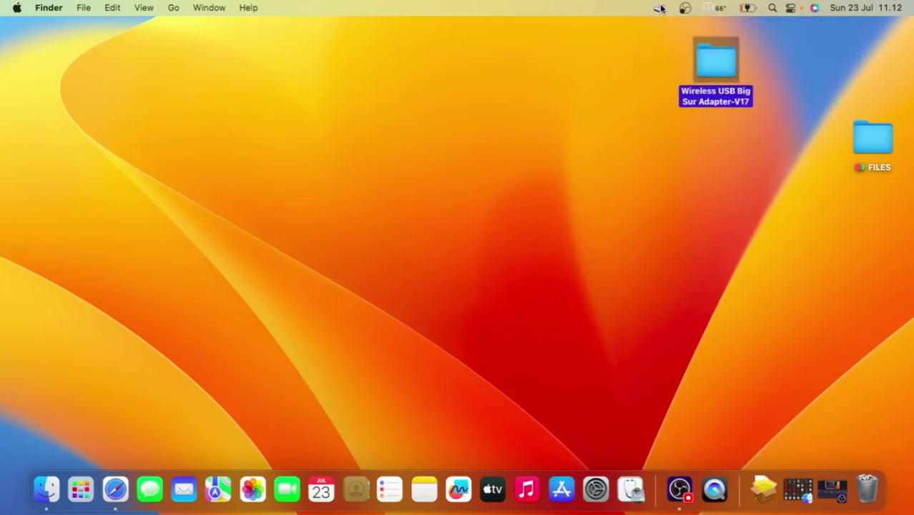
{"action": "left_click", "coordinate": [661, 8]}
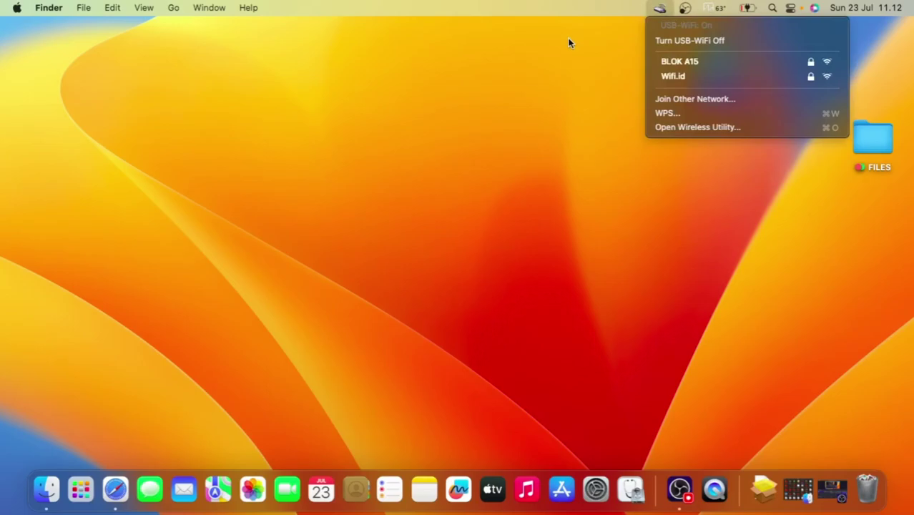
{"action": "left_click", "coordinate": [632, 10]}
{"action": "left_click", "coordinate": [495, 206]}
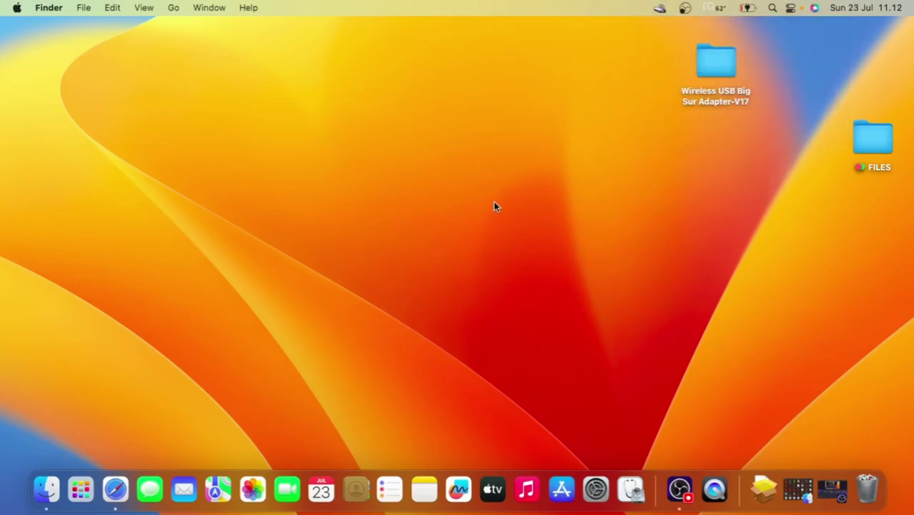
Move the Wireless USB Big Sur Adapter-V17 folder above the FILES folder on the desktop
{"action": "left_click_drag", "start_coordinate": [710, 67], "coordinate": [858, 58]}
{"action": "left_click", "coordinate": [665, 133]}
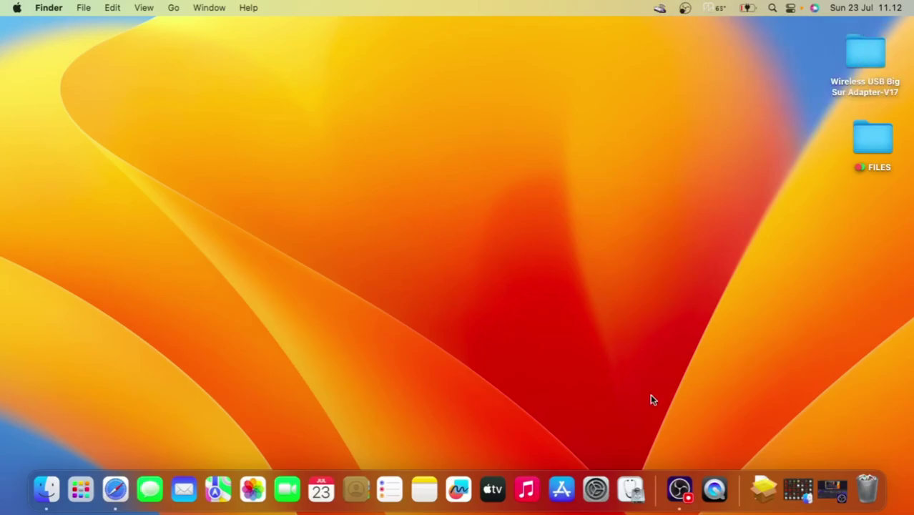
Inspect the Security section of Privacy & Security in System Settings for a Realtek software approval request, and close System Settings
{"action": "left_click", "coordinate": [591, 486]}
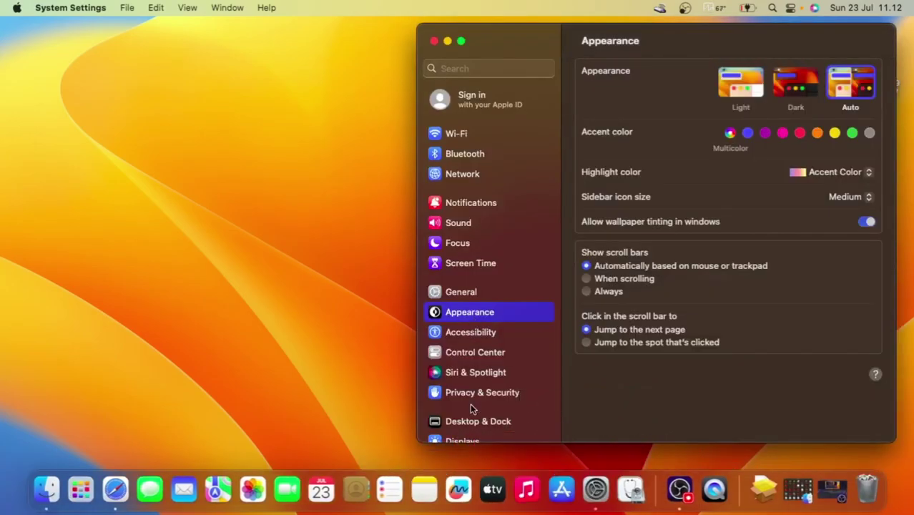
{"action": "left_click", "coordinate": [494, 397]}
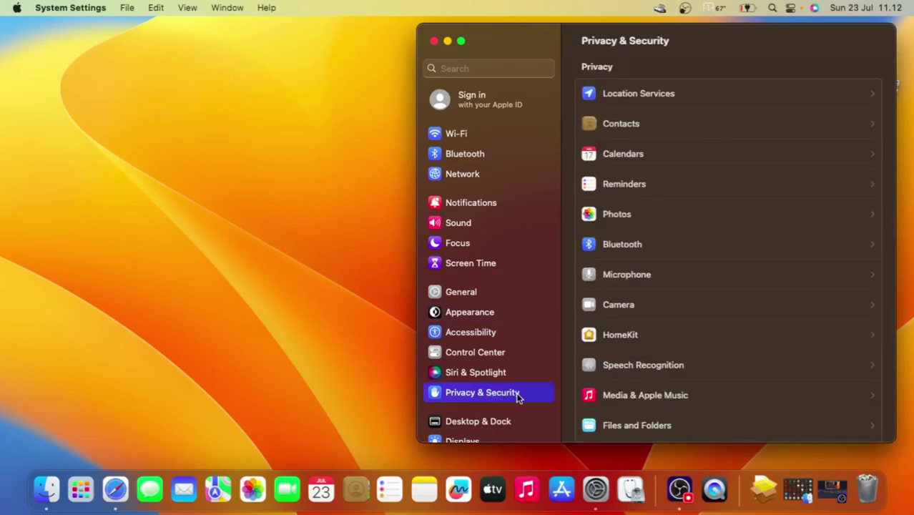
{"action": "scroll", "coordinate": [699, 366], "scroll_direction": "down", "scroll_amount": 15}
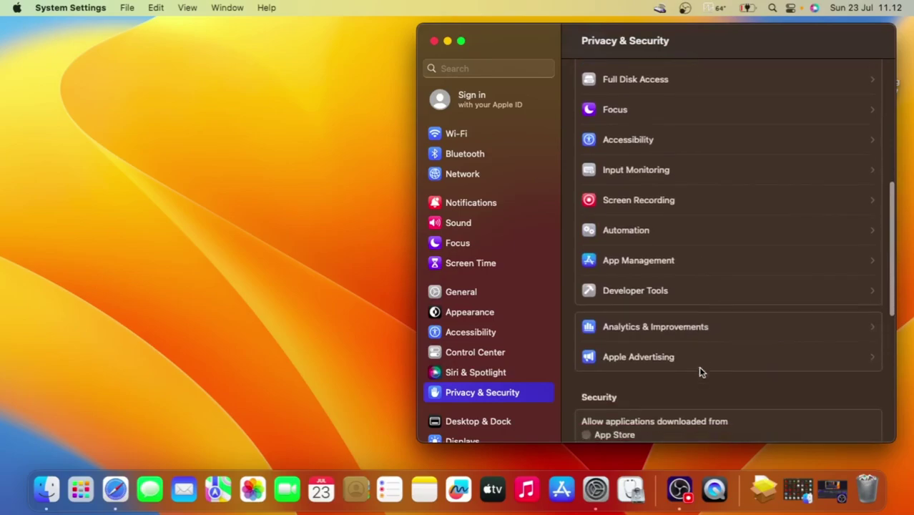
{"action": "scroll", "coordinate": [699, 371], "scroll_direction": "up", "scroll_amount": 3}
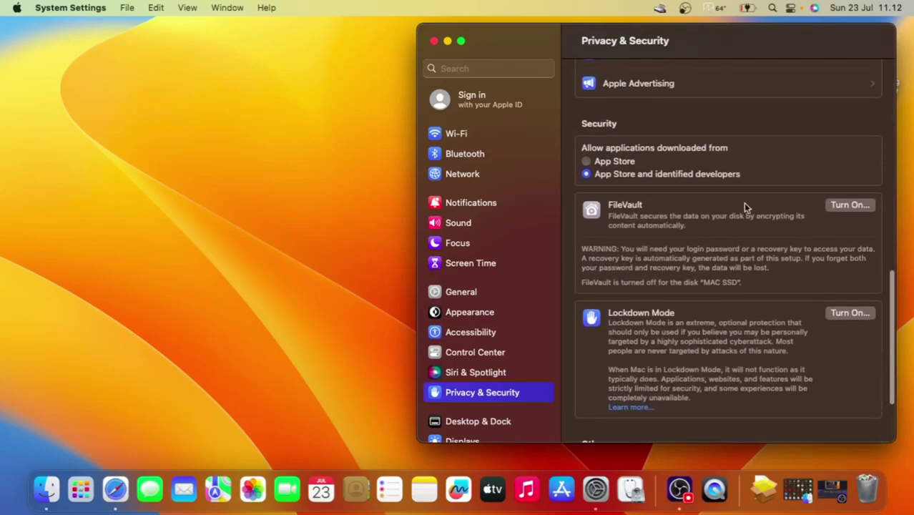
{"action": "scroll", "coordinate": [828, 172], "scroll_direction": "down", "scroll_amount": 1}
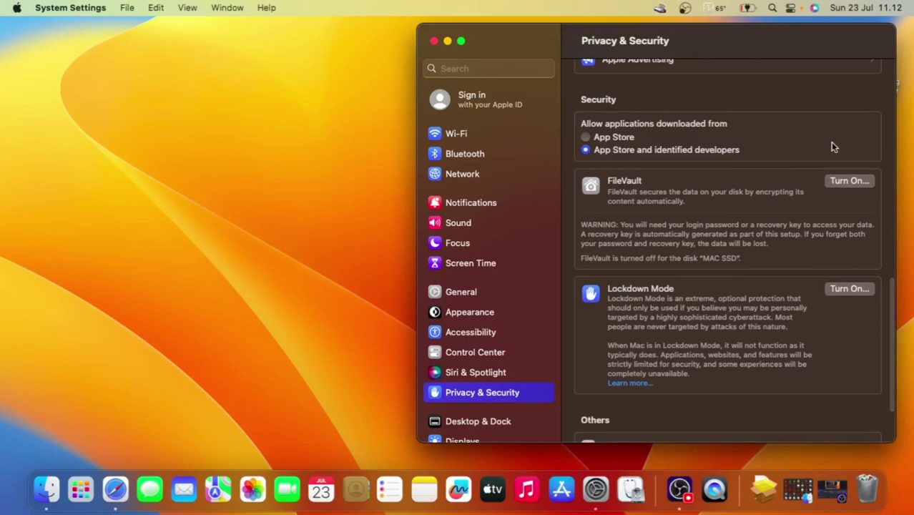
{"action": "scroll", "coordinate": [830, 143], "scroll_direction": "down", "scroll_amount": 1}
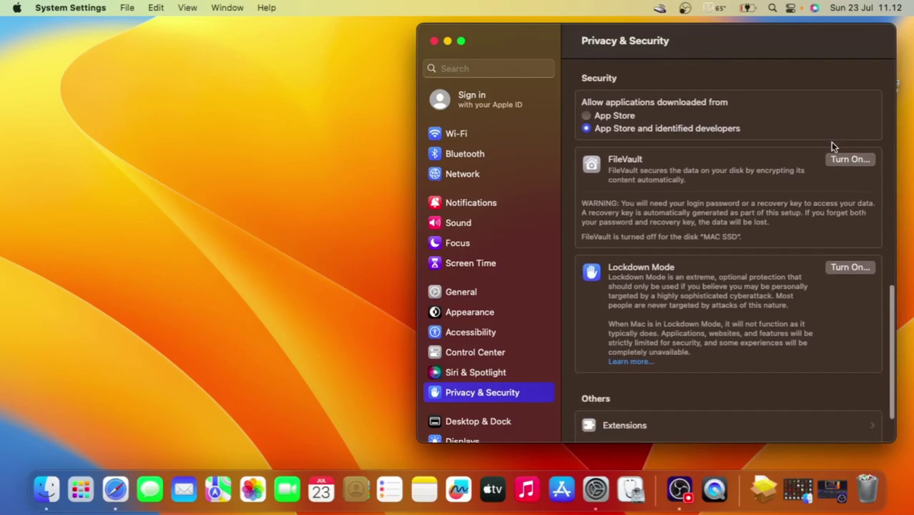
{"action": "left_click", "coordinate": [435, 41]}
{"action": "left_click", "coordinate": [14, 7]}
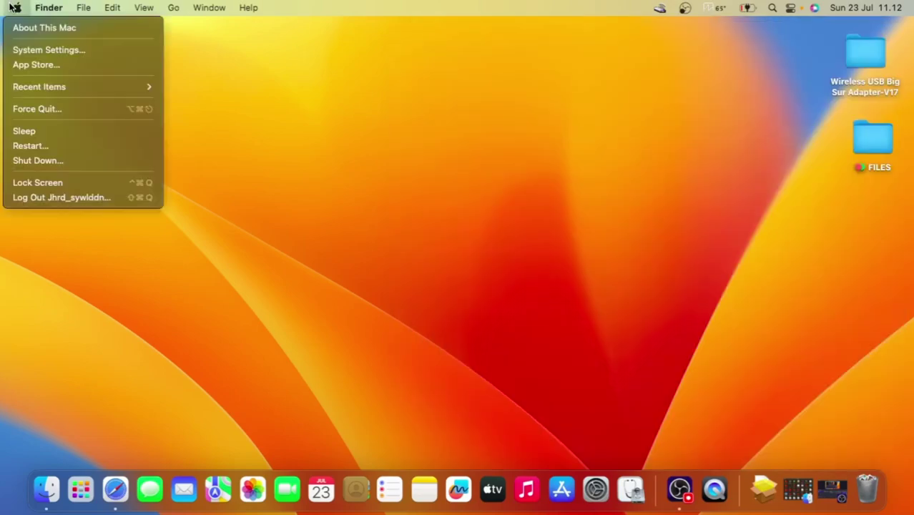
{"action": "left_click", "coordinate": [16, 8]}
{"action": "left_click", "coordinate": [17, 8]}
{"action": "left_click", "coordinate": [44, 151]}
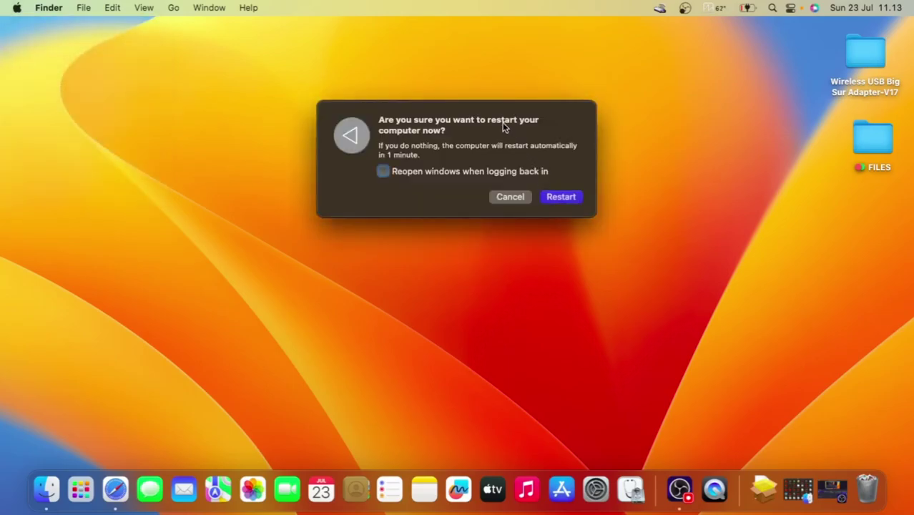
{"action": "left_click", "coordinate": [503, 197]}
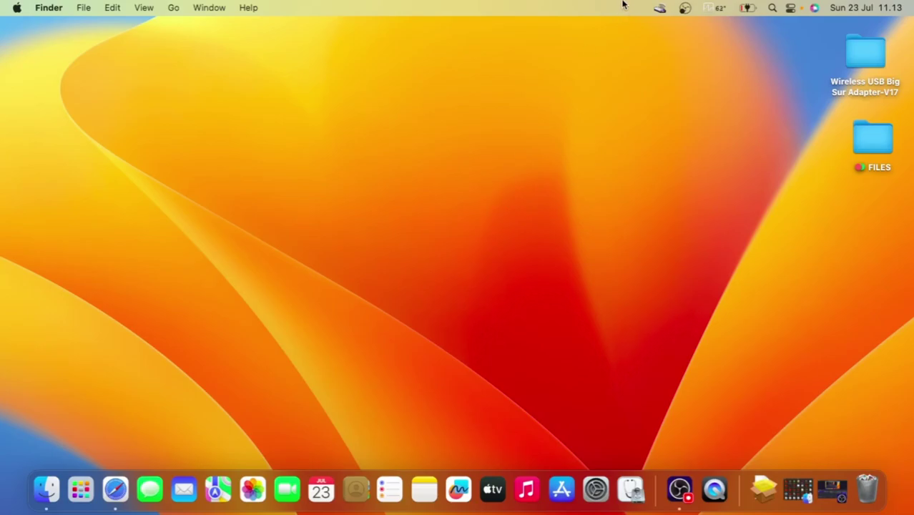
Join the Wifi.id network through the USB Wi-Fi adapter by entering the network password, and check the connection status
{"action": "left_click", "coordinate": [658, 10]}
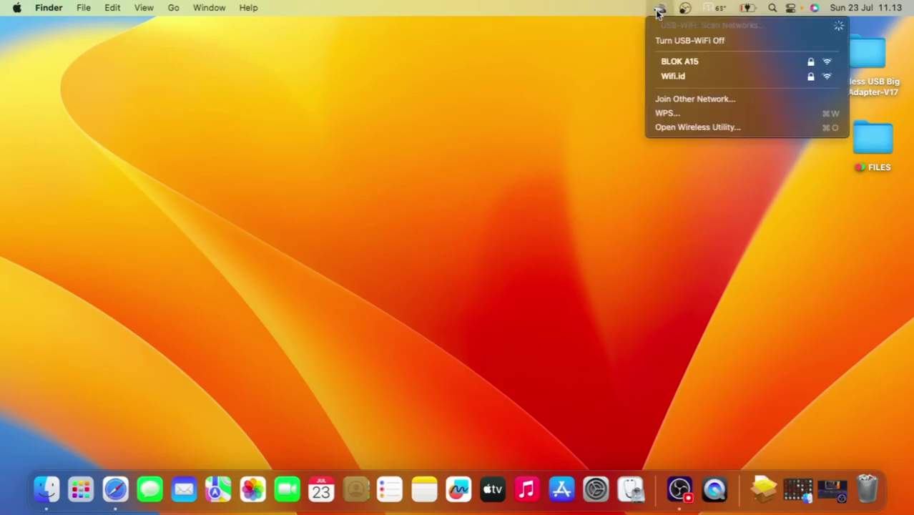
{"action": "left_click", "coordinate": [703, 80]}
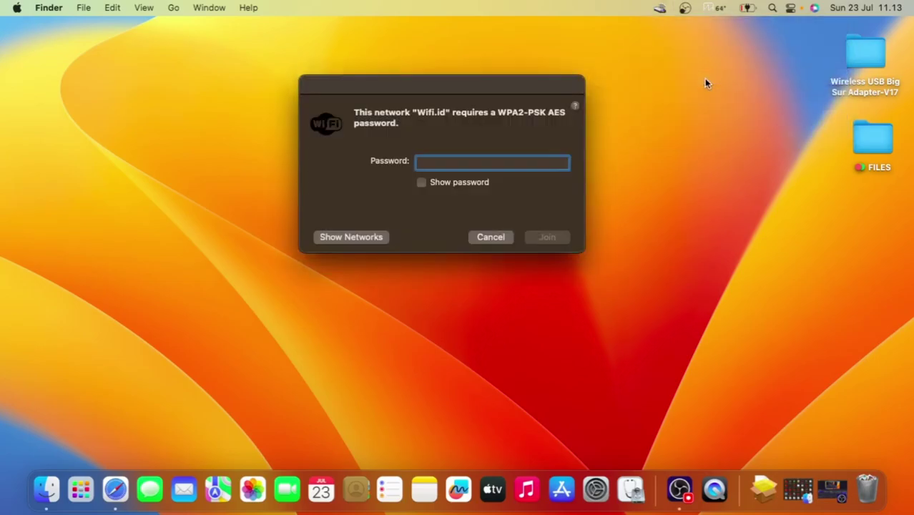
{"action": "left_click_drag", "start_coordinate": [418, 82], "coordinate": [415, 74]}
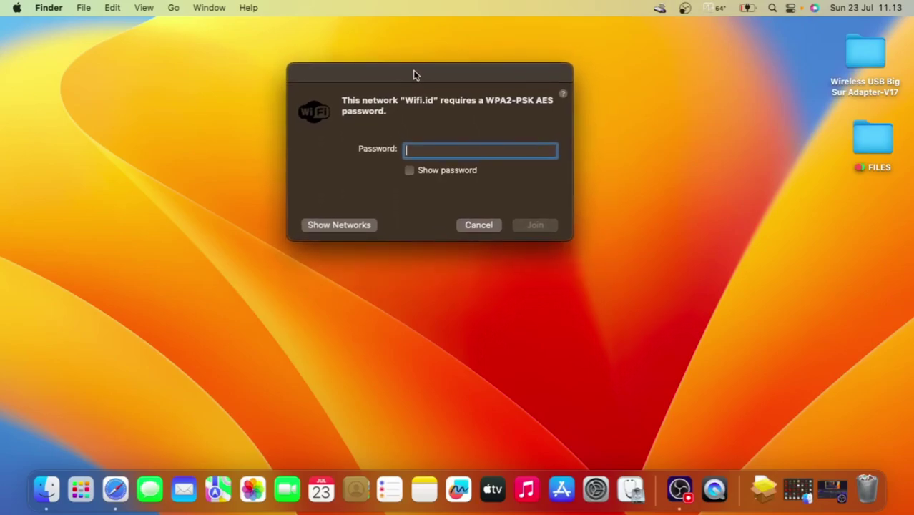
{"action": "type", "text": "aaaaaaaaa"}
{"action": "key", "text": "Return"}
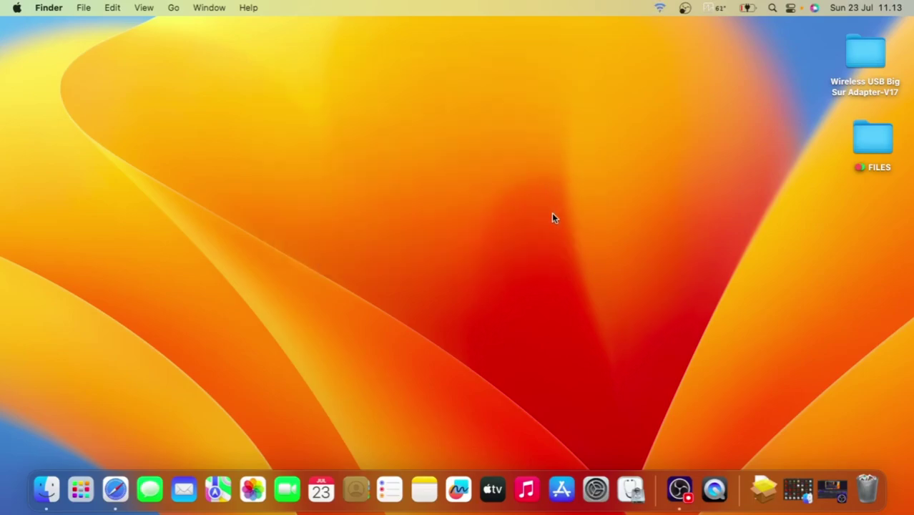
{"action": "left_click", "coordinate": [659, 7]}
{"action": "left_click", "coordinate": [546, 91]}
Switch to Safari, search for "speed test", open speedtest.net and dismiss its privacy notice to test the connection
{"action": "left_click", "coordinate": [115, 473]}
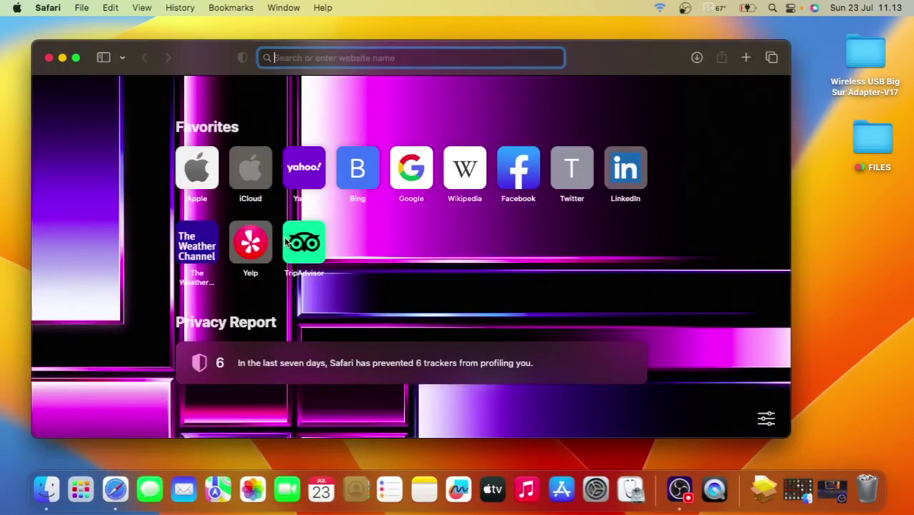
{"action": "type", "text": "spee"}
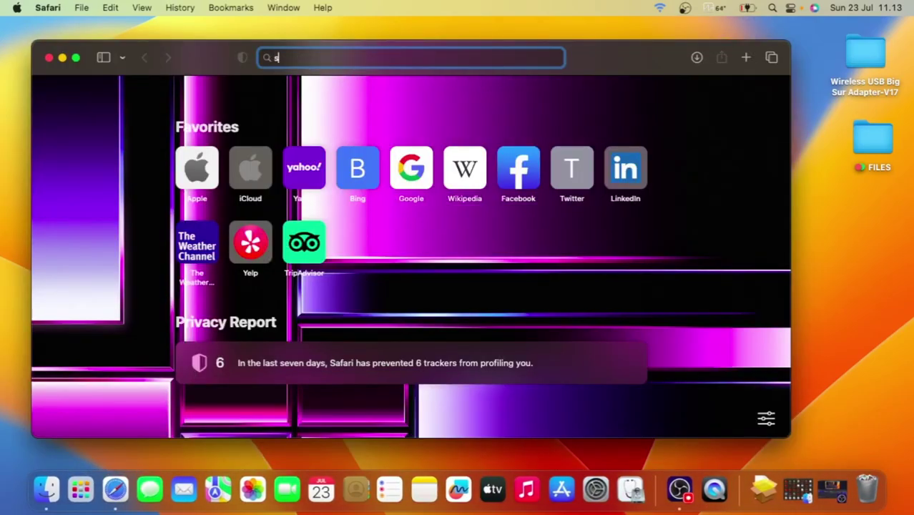
{"action": "type", "text": "d test"}
{"action": "key", "text": "Return"}
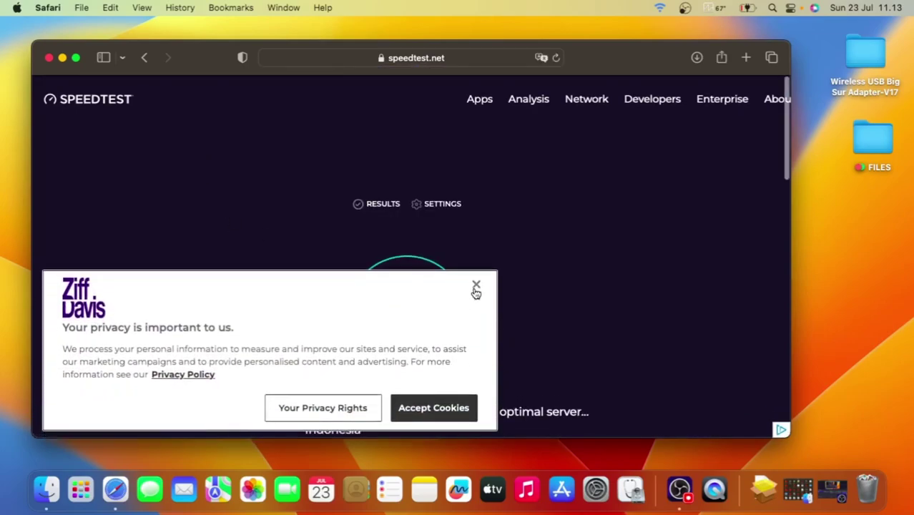
{"action": "left_click", "coordinate": [476, 288]}
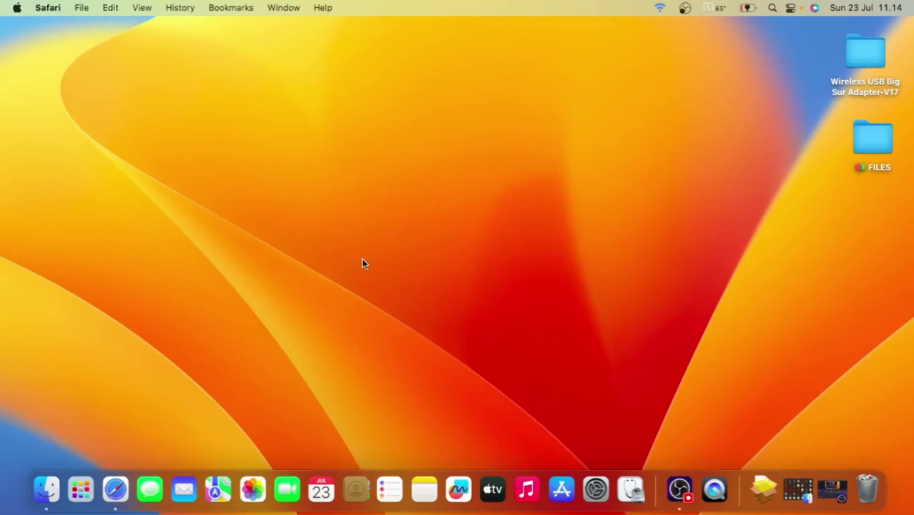
Align the Wireless USB Big Sur Adapter-V17 folder with the FILES folder on the desktop
{"action": "left_click", "coordinate": [362, 260]}
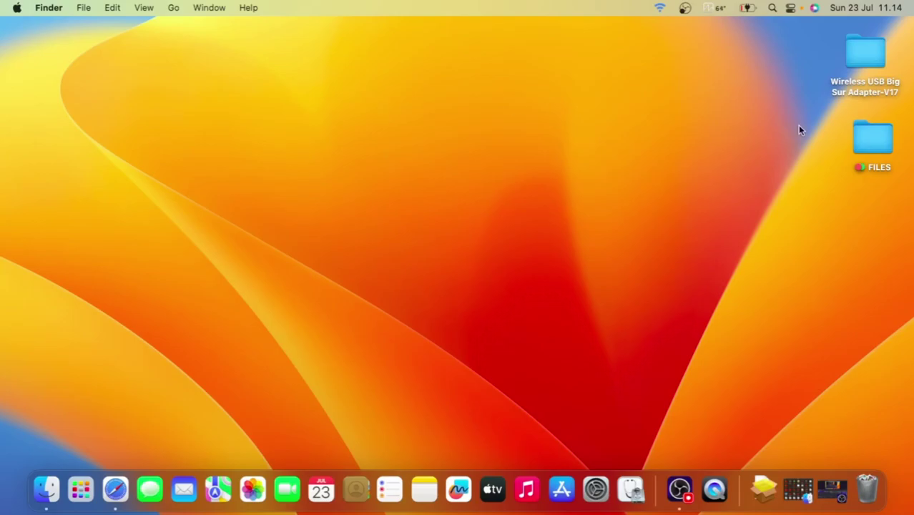
{"action": "mouse_move", "coordinate": [844, 66]}
{"action": "left_mouse_down"}
{"action": "mouse_move", "coordinate": [852, 47]}
{"action": "mouse_move", "coordinate": [860, 58]}
{"action": "left_mouse_up"}
{"action": "left_click", "coordinate": [674, 108]}
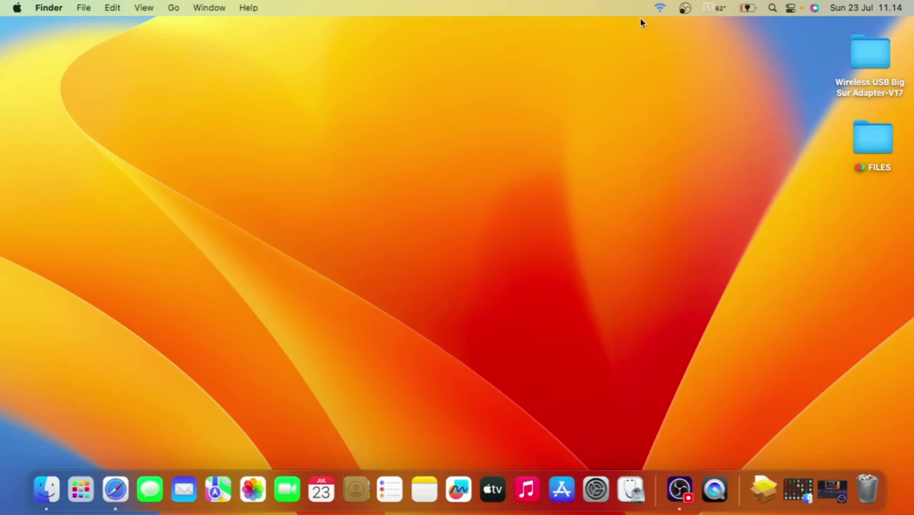
{"action": "left_click", "coordinate": [684, 8]}
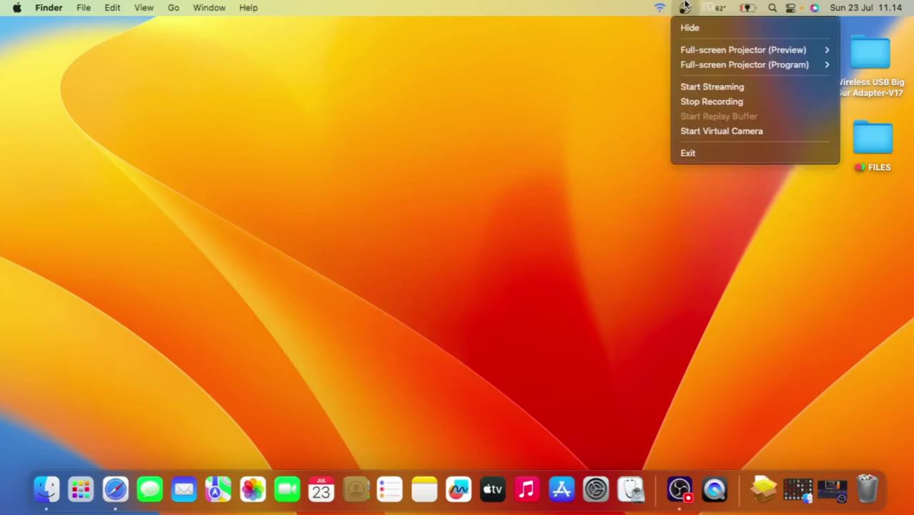